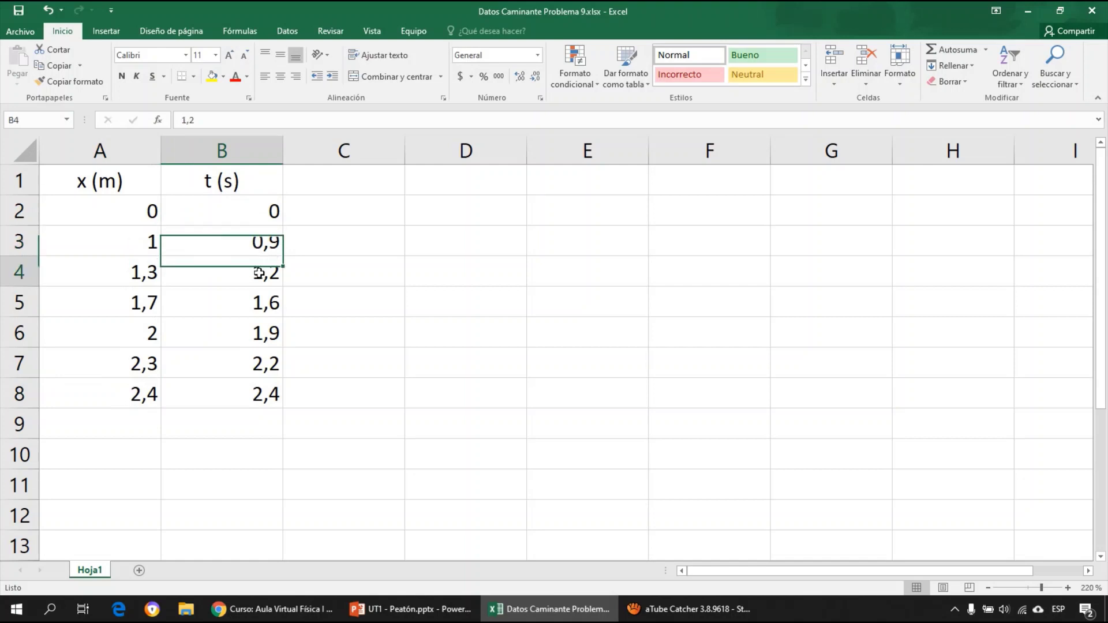
Review the x and t data table, check the exercise 9 statement in PowerPoint, and return to the Excel workbook
key("Down")
key("Down")
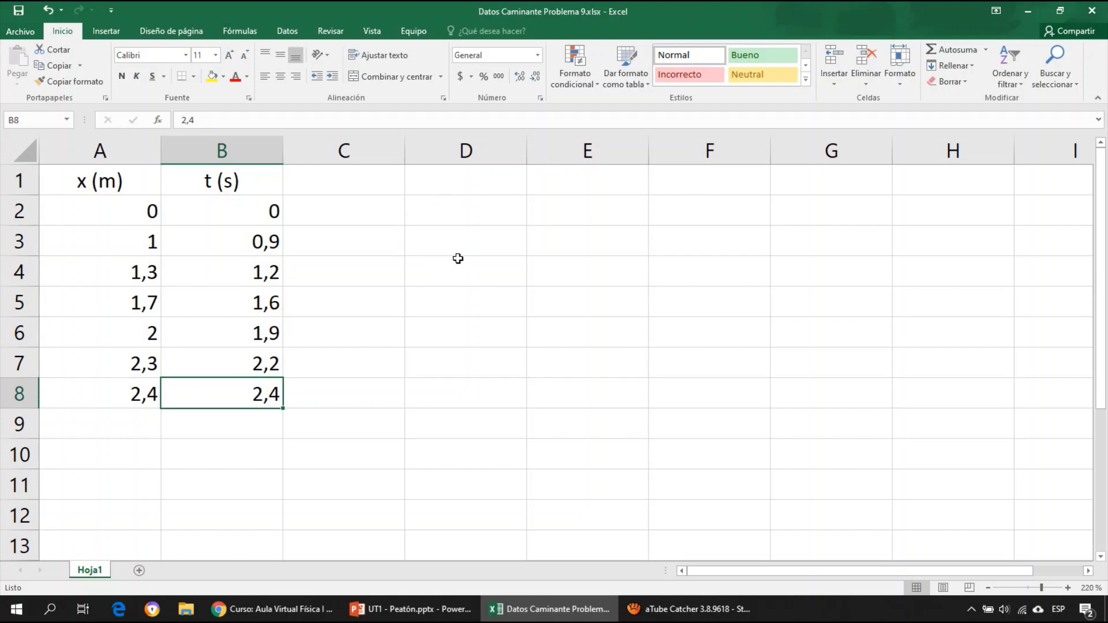
scroll(507, 297, "down", 4)
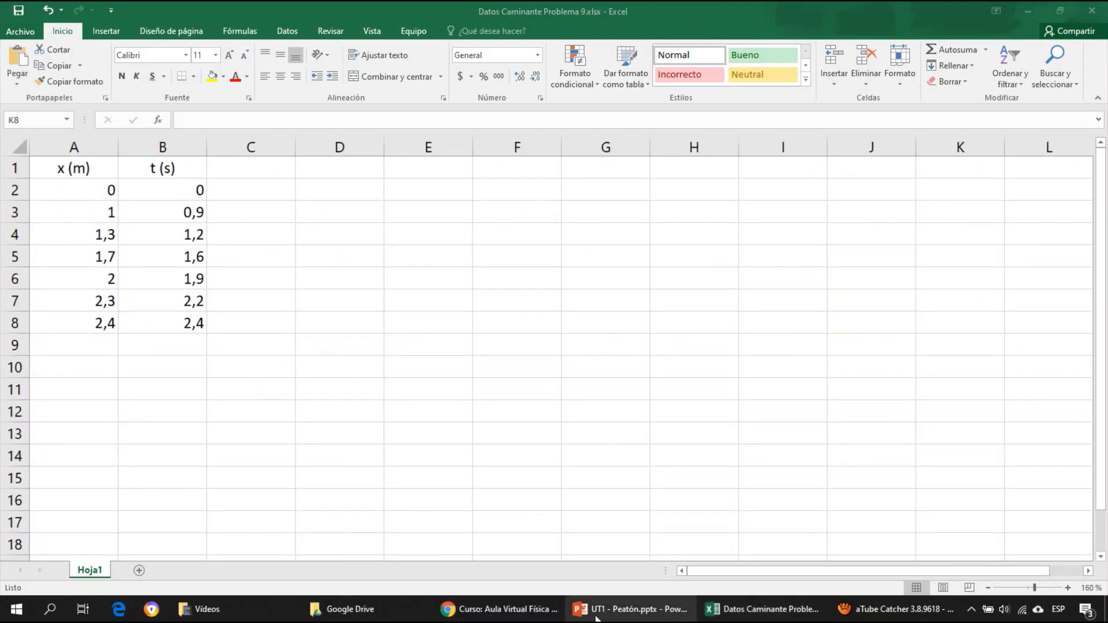
left_click(597, 615)
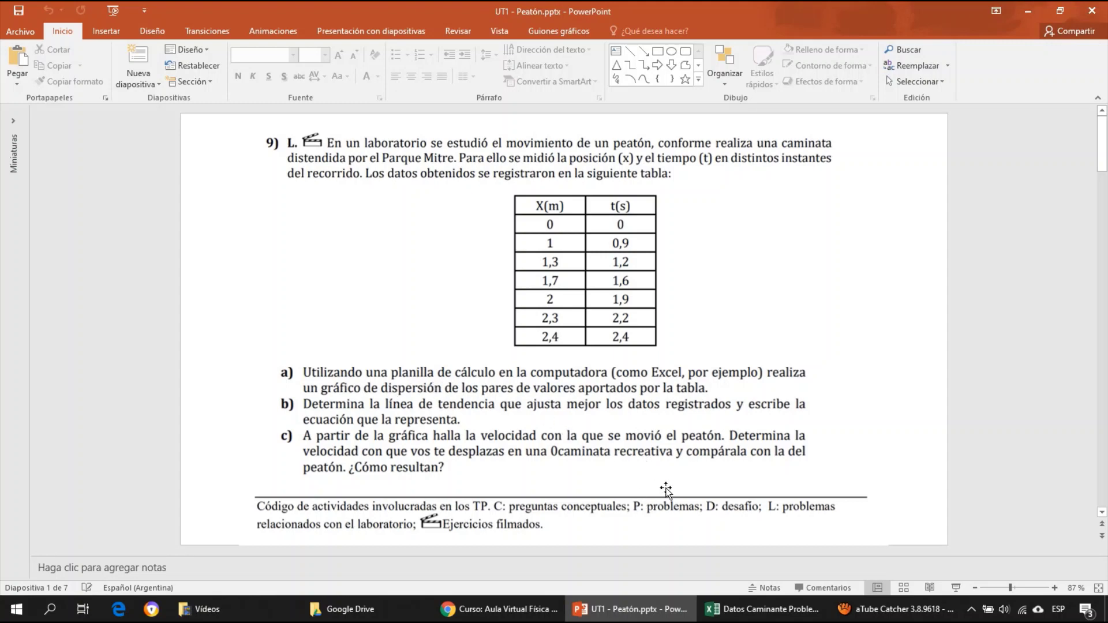
left_click(716, 614)
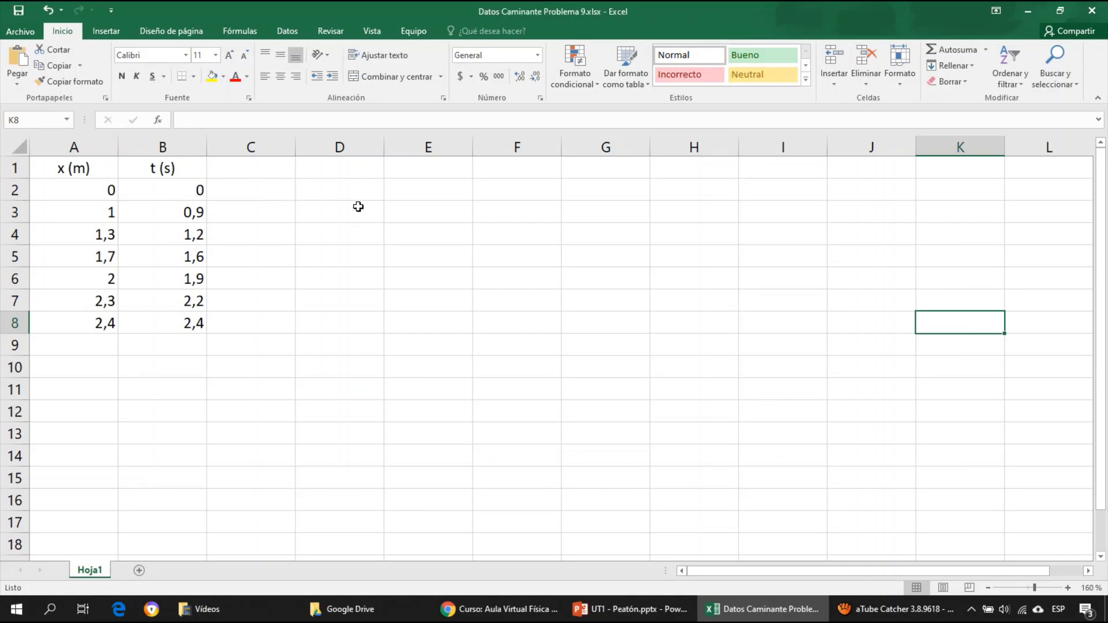
Insert an empty markers-only scatter chart on Hoja1 from a blank cell outside the data table
left_click(414, 234)
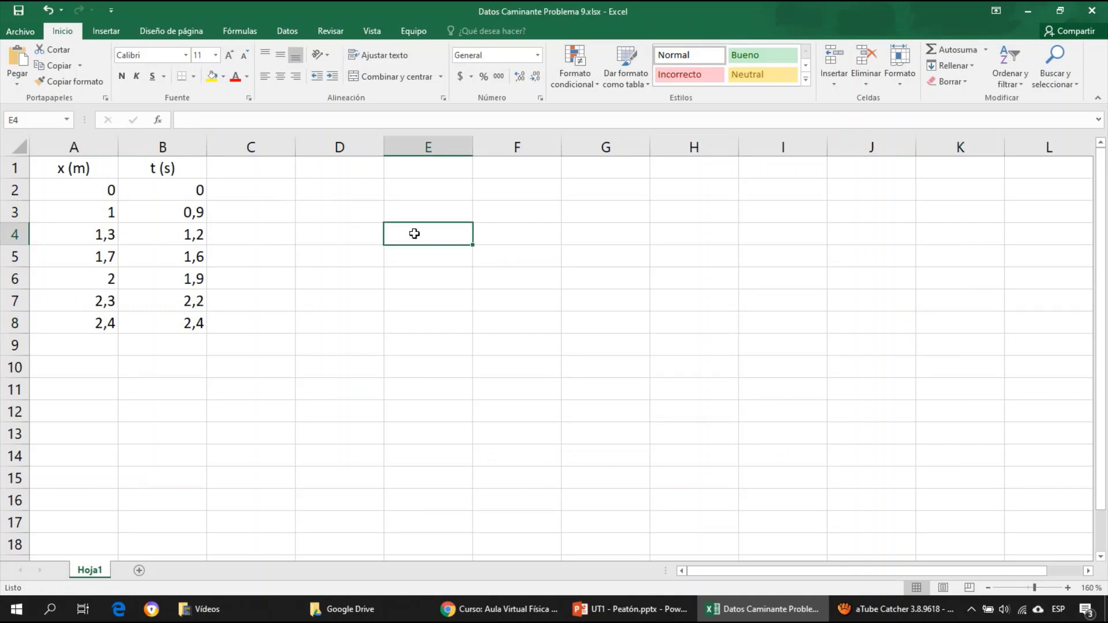
left_click(99, 32)
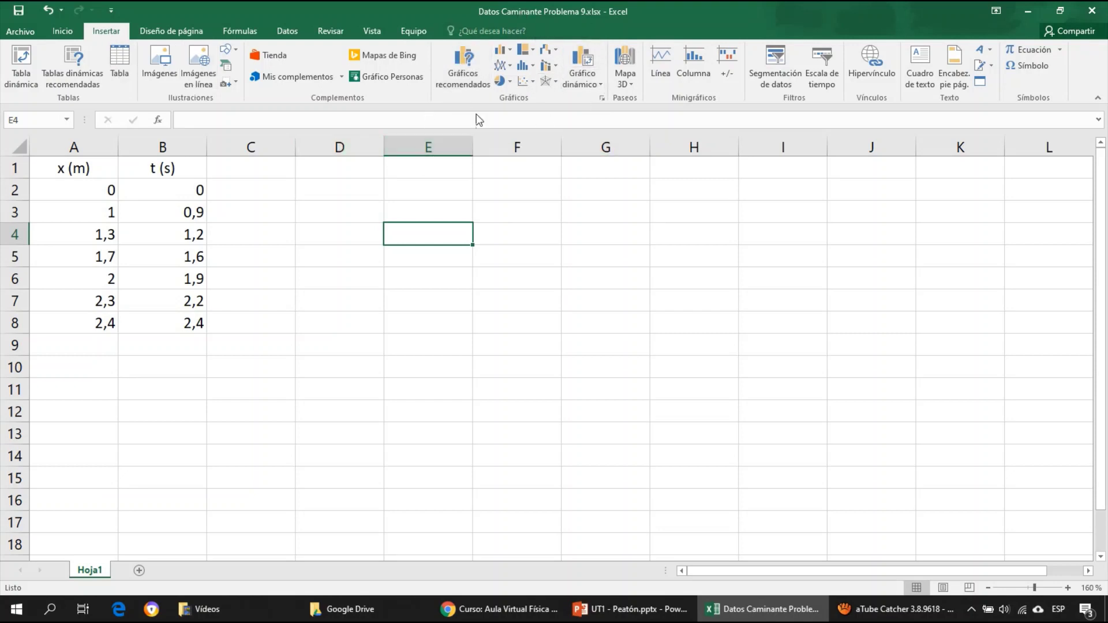
left_click(532, 86)
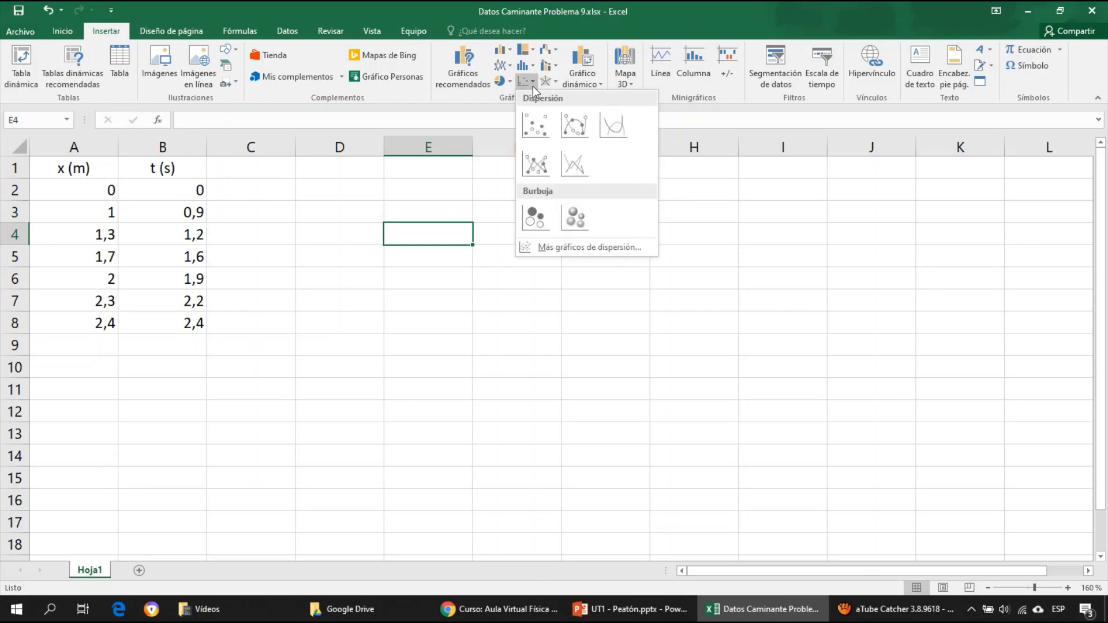
left_click(539, 129)
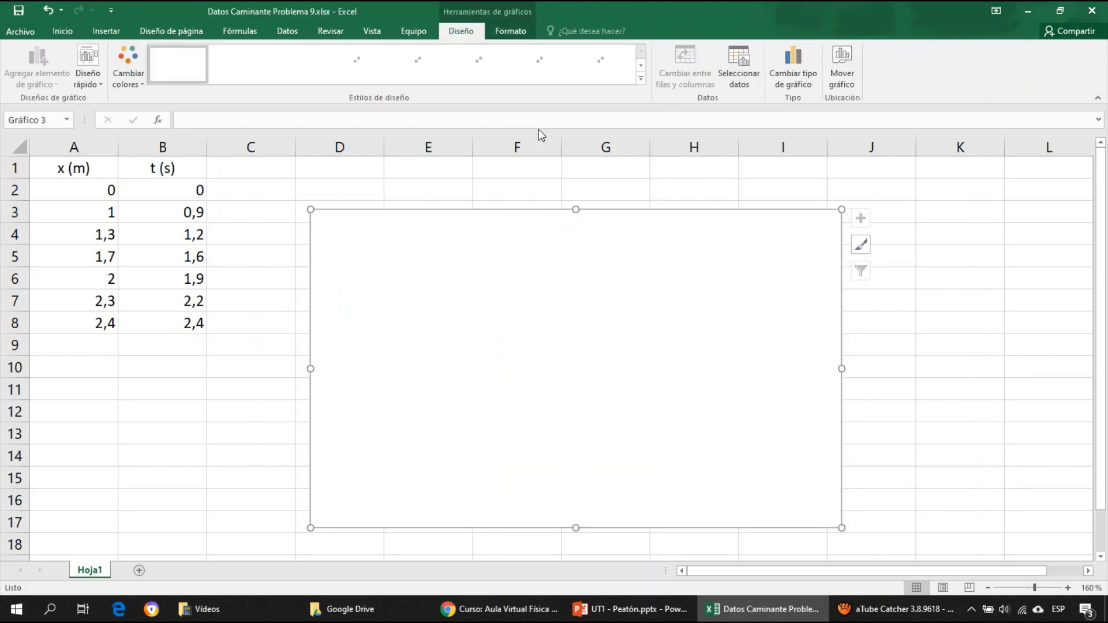
Add a data series to the empty scatter chart, using the t (s) values in B2:B8 as its X values
right_click(613, 330)
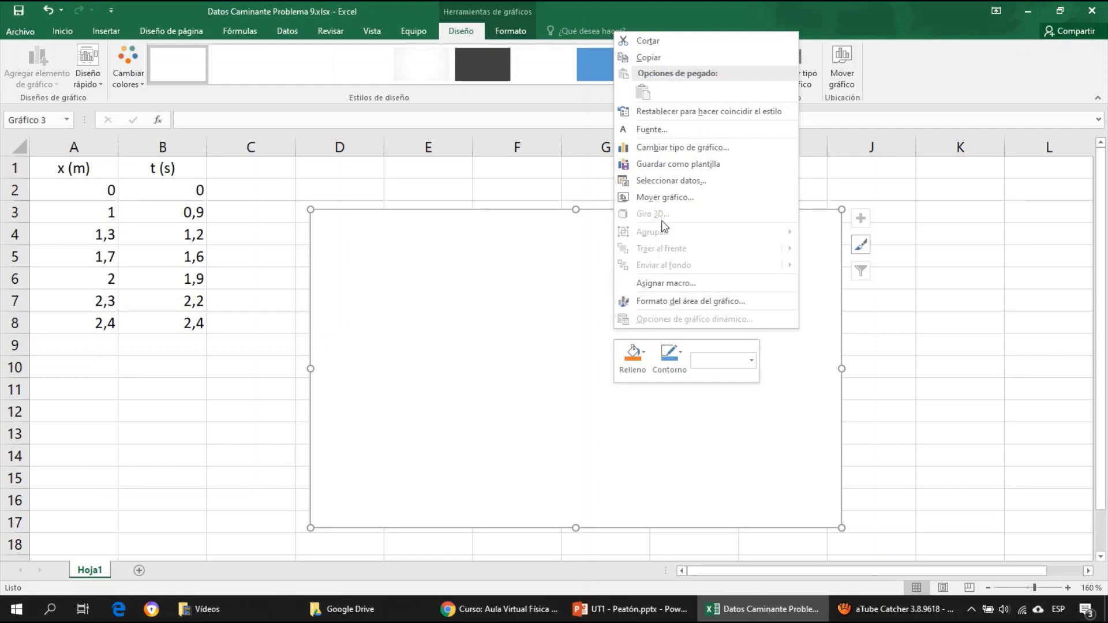
left_click(675, 181)
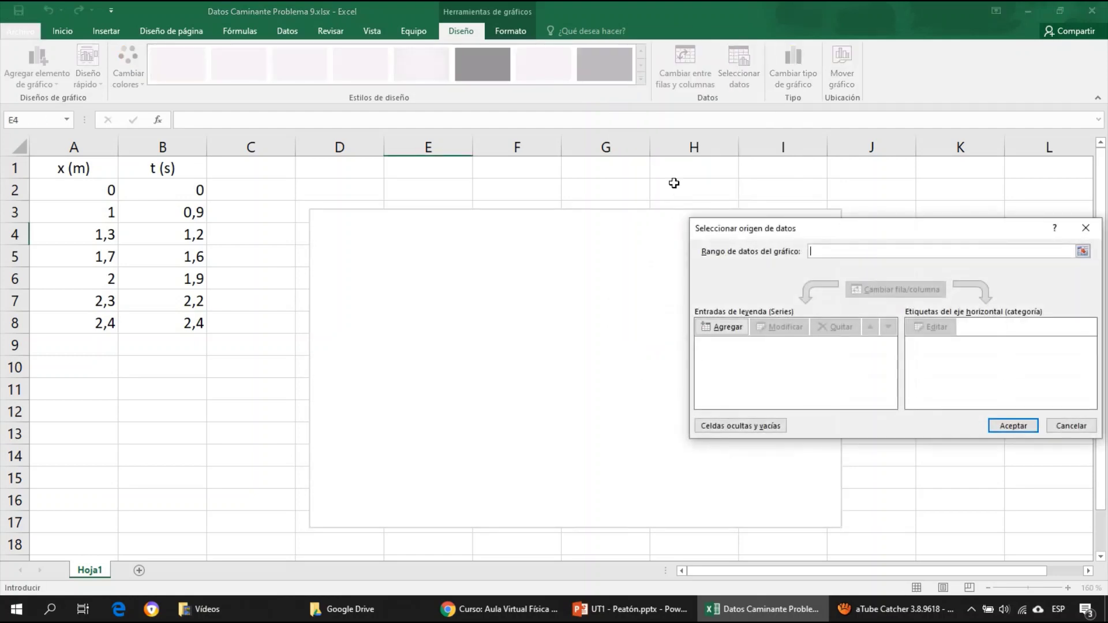
left_click_drag(888, 231, 692, 184)
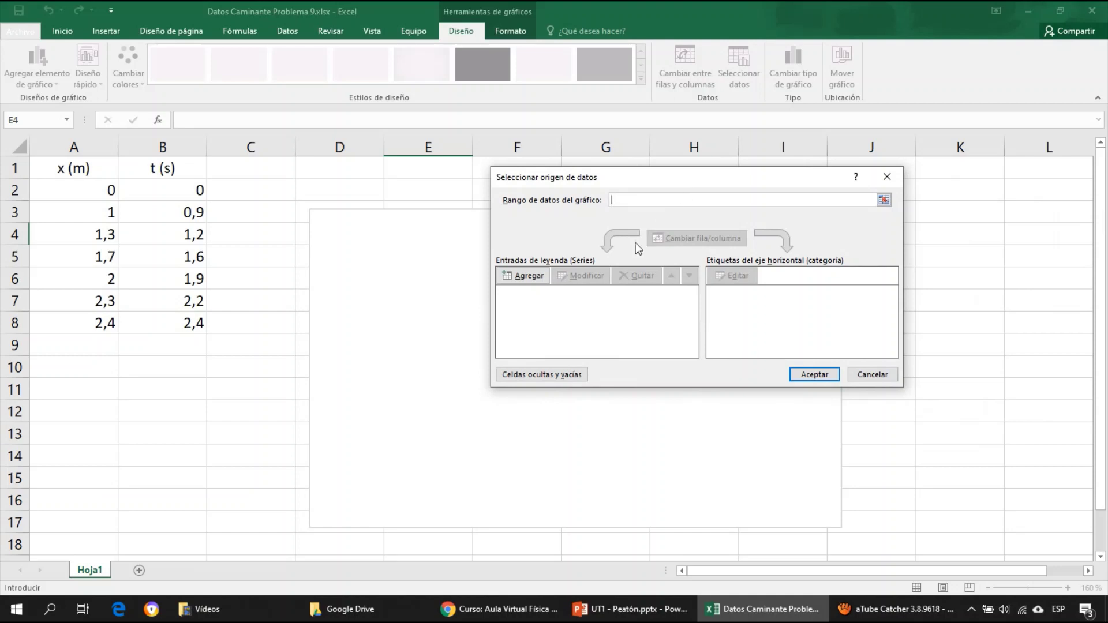
left_click(522, 276)
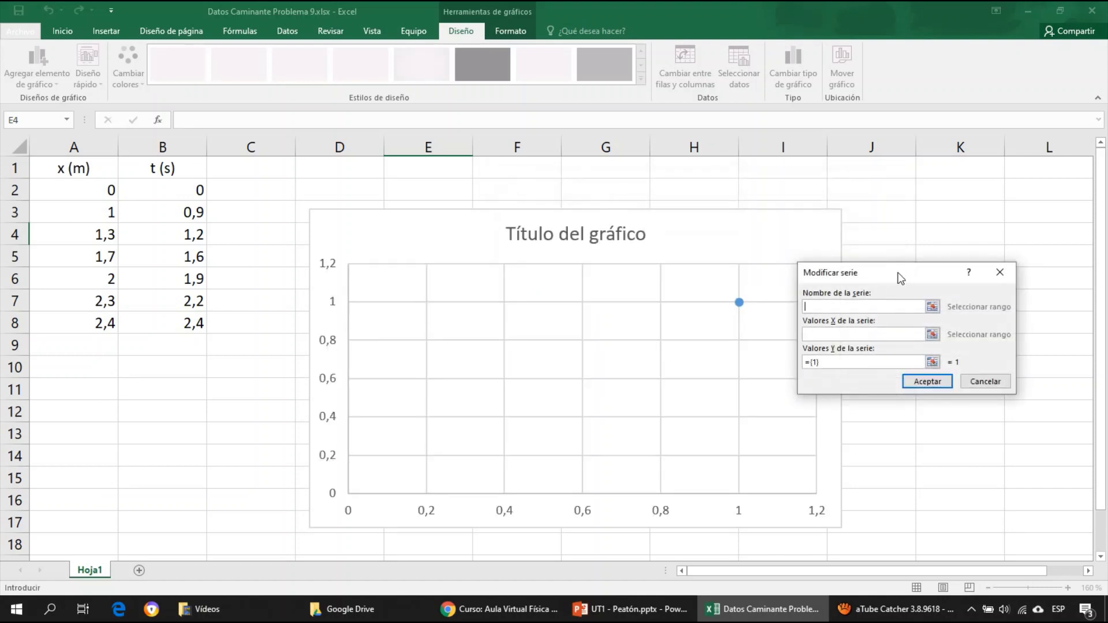
left_click_drag(901, 278, 505, 173)
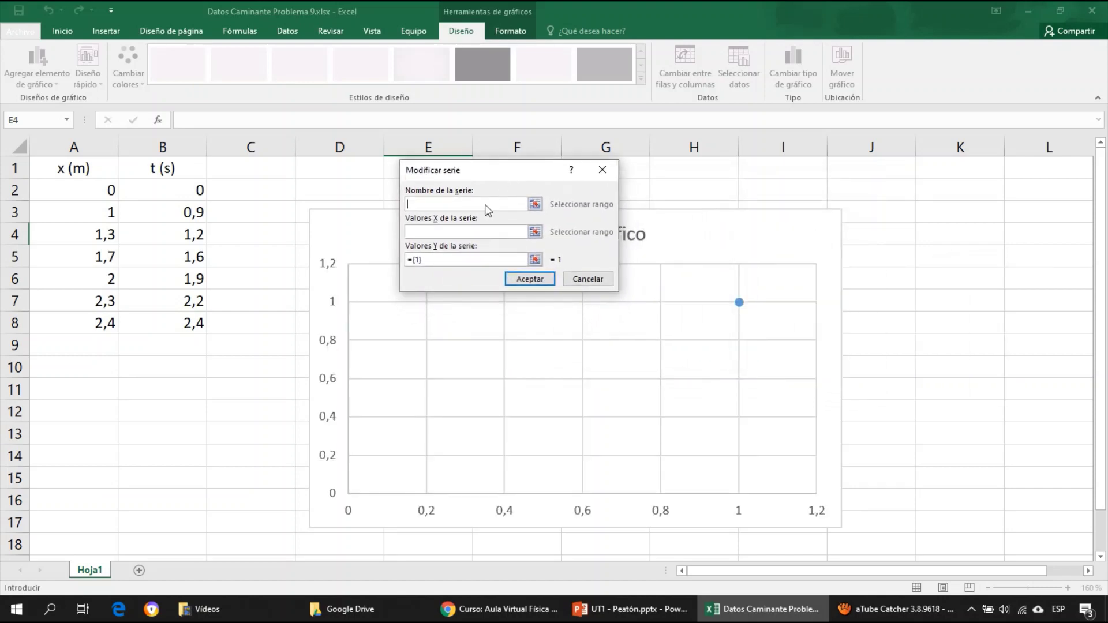
left_click(465, 233)
left_click(436, 231)
left_click_drag(178, 193, 179, 316)
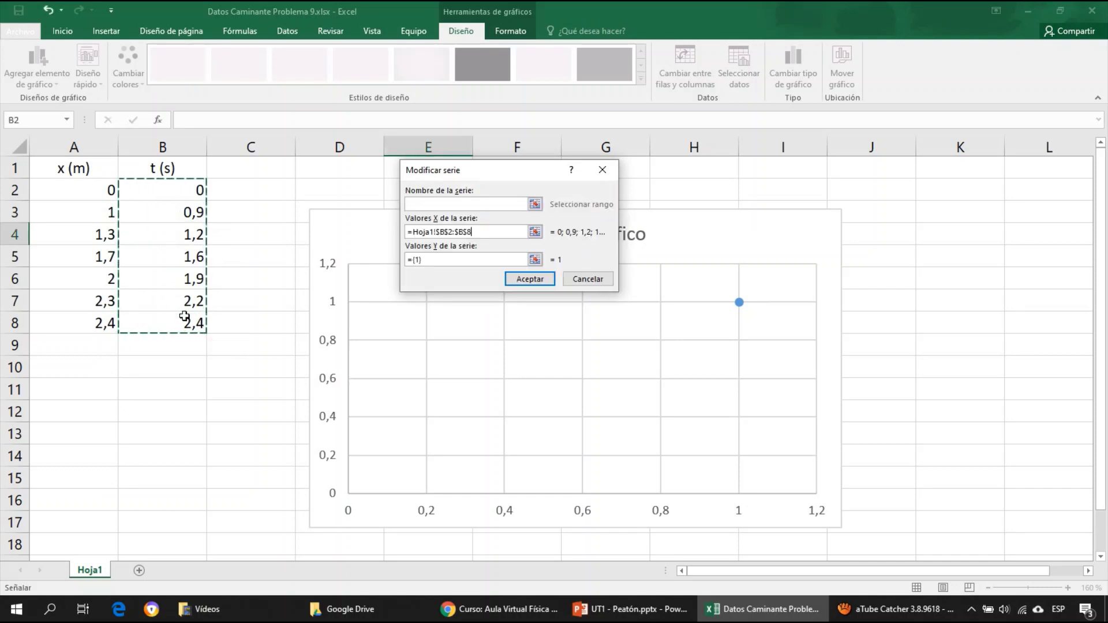
Set the series' Y values to the x (m) data in A2:A8, name it Serie1, and accept the data source
left_click(456, 259)
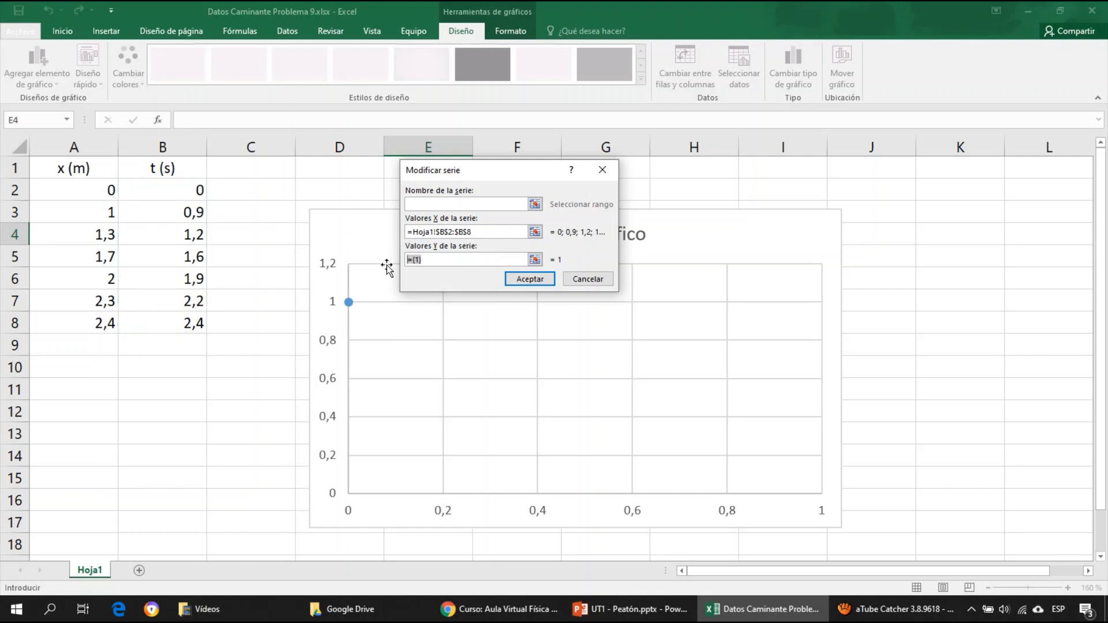
key("BackSpace")
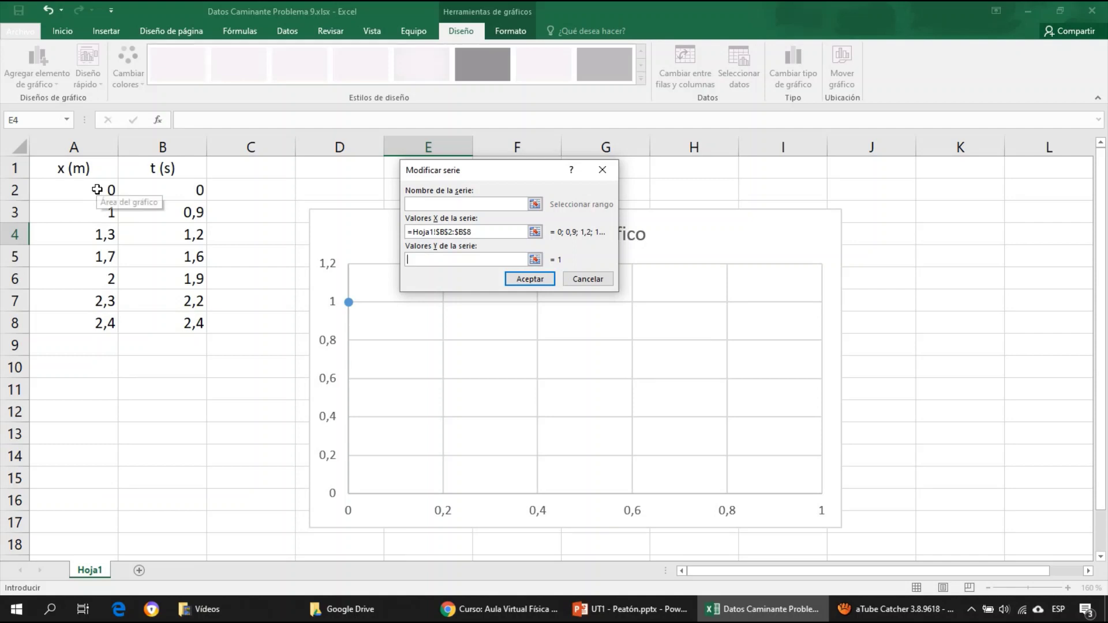
left_click_drag(97, 189, 96, 318)
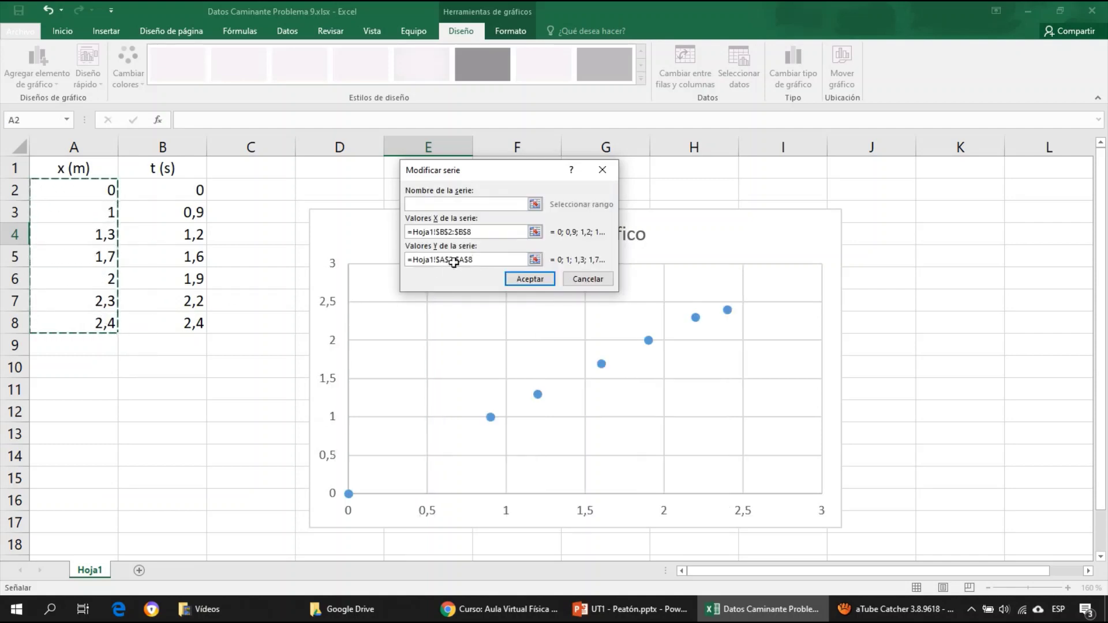
left_click(449, 203)
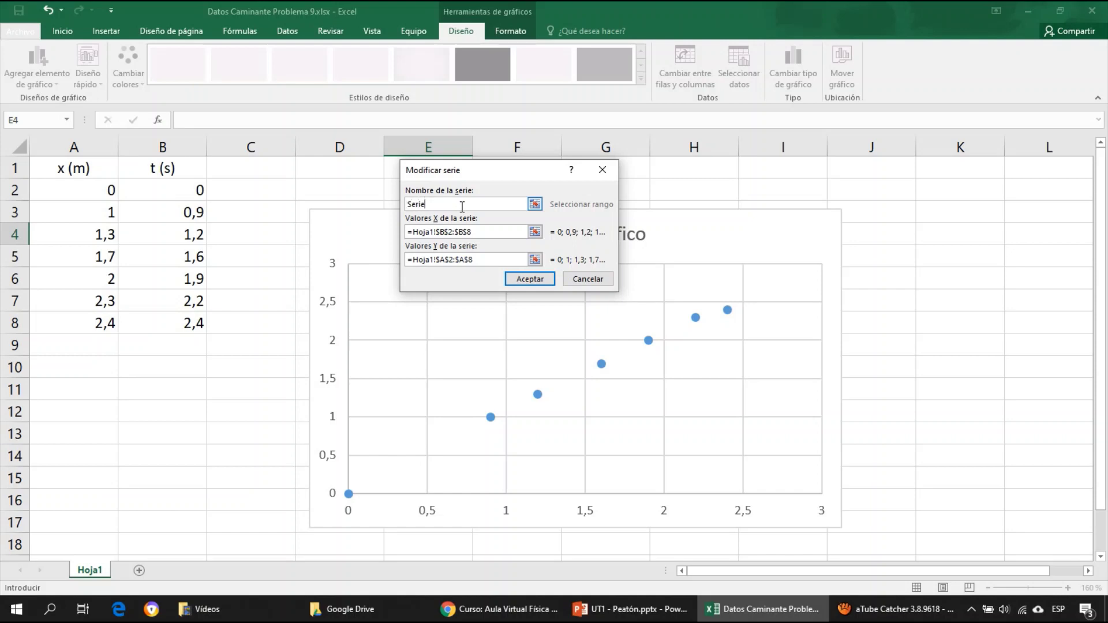
left_click(522, 278)
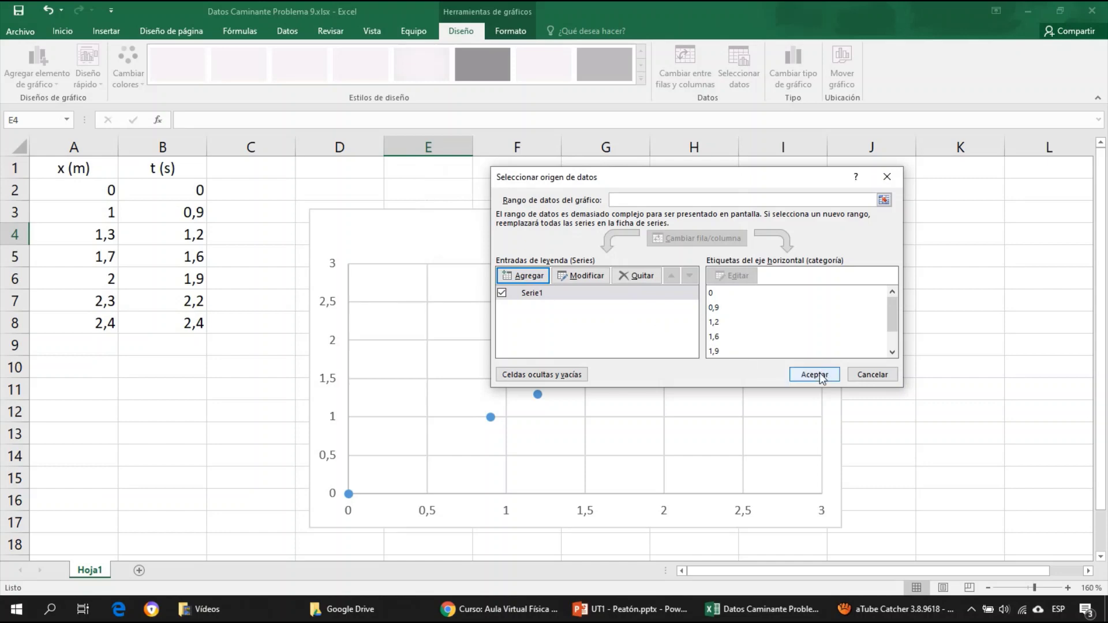
left_click(820, 373)
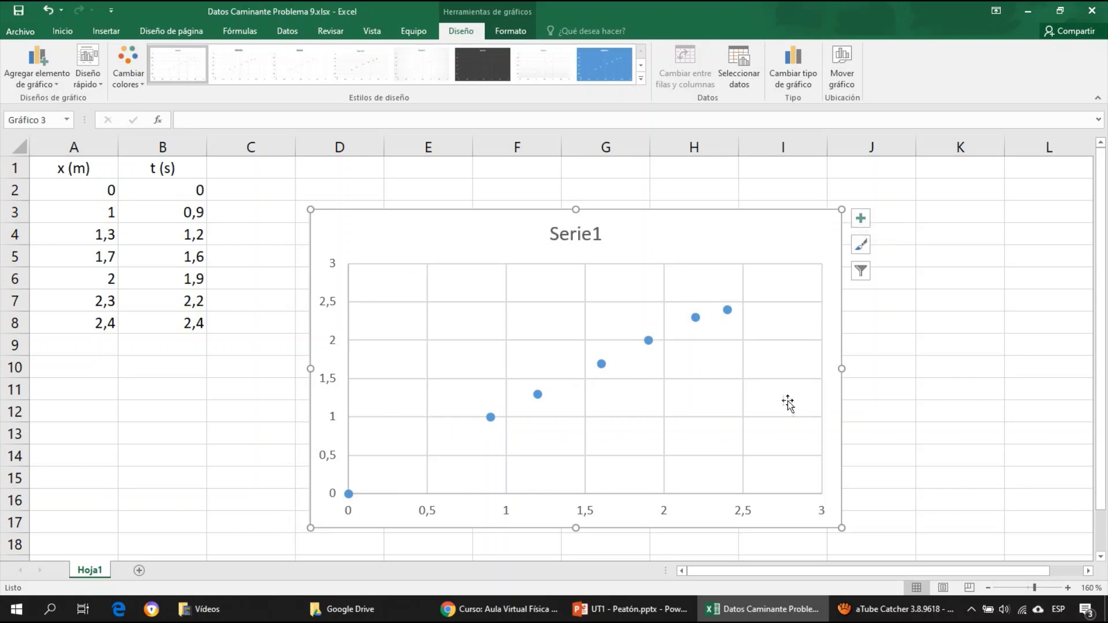
Enable axis titles on the chart and set the horizontal axis title to "t [s]"
left_click(861, 219)
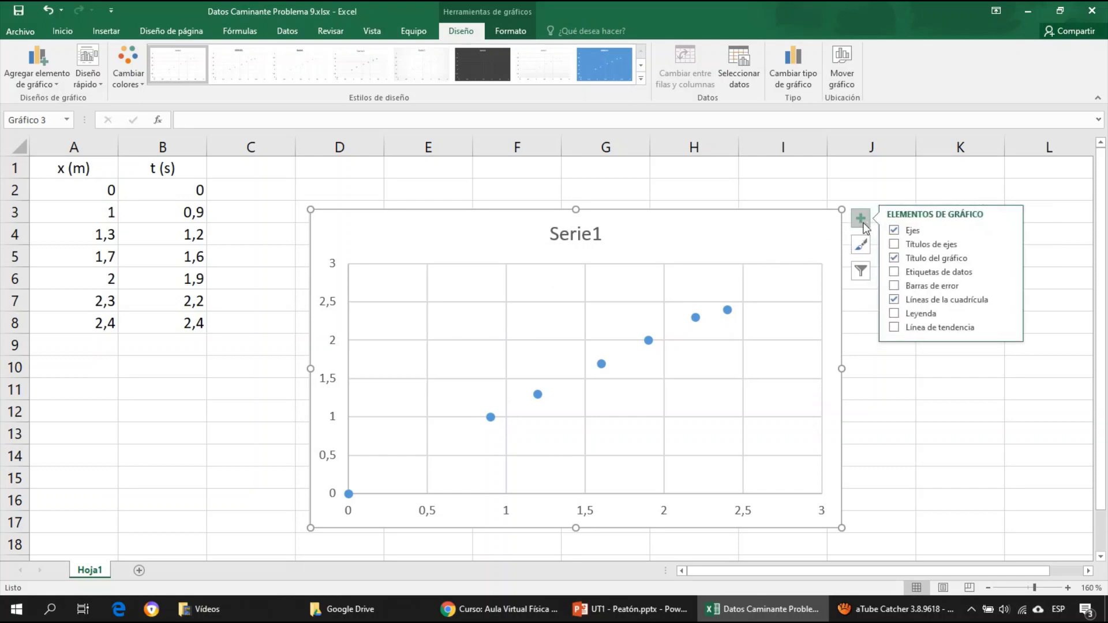
left_click(894, 244)
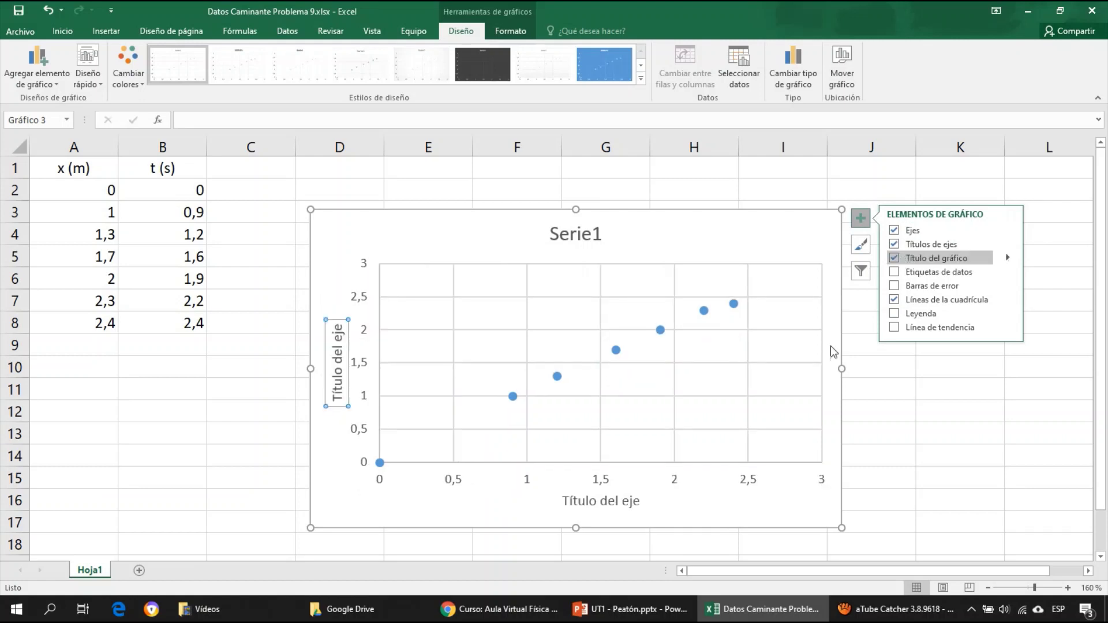
left_click(589, 505)
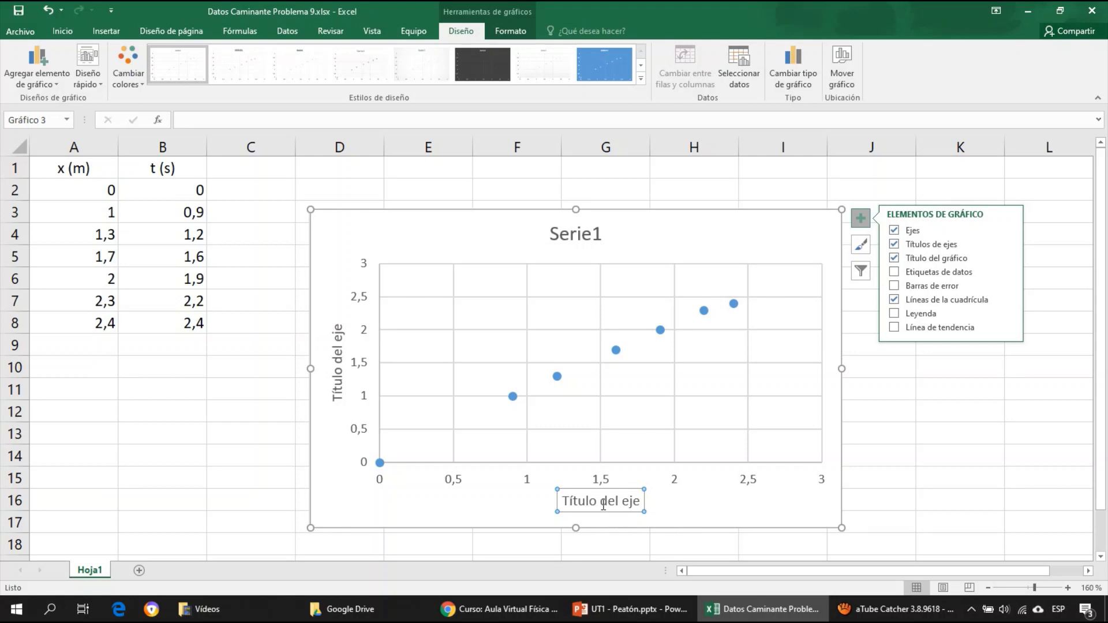
type("t")
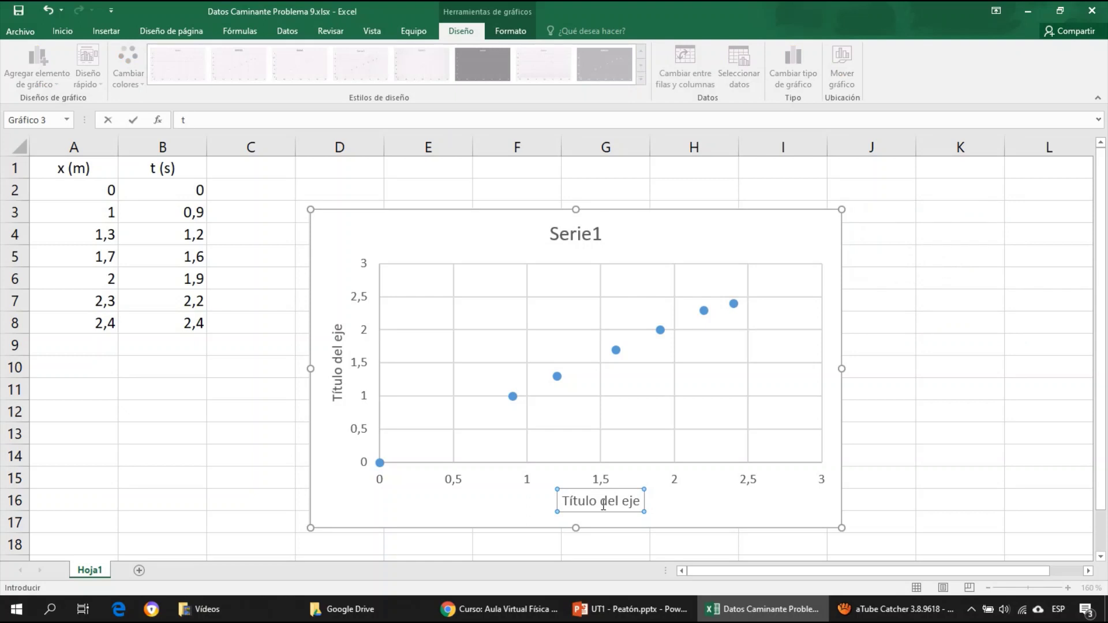
key("Return")
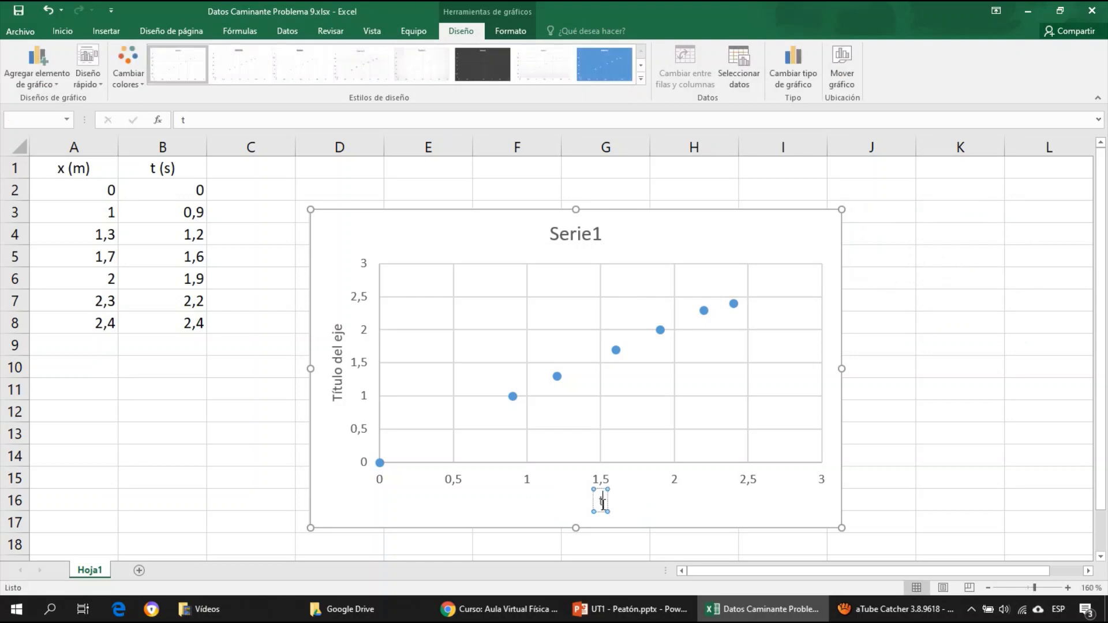
type("(")
type("s")
Replace the vertical axis title's placeholder text with "x [m]" and deselect the chart
left_click(338, 387)
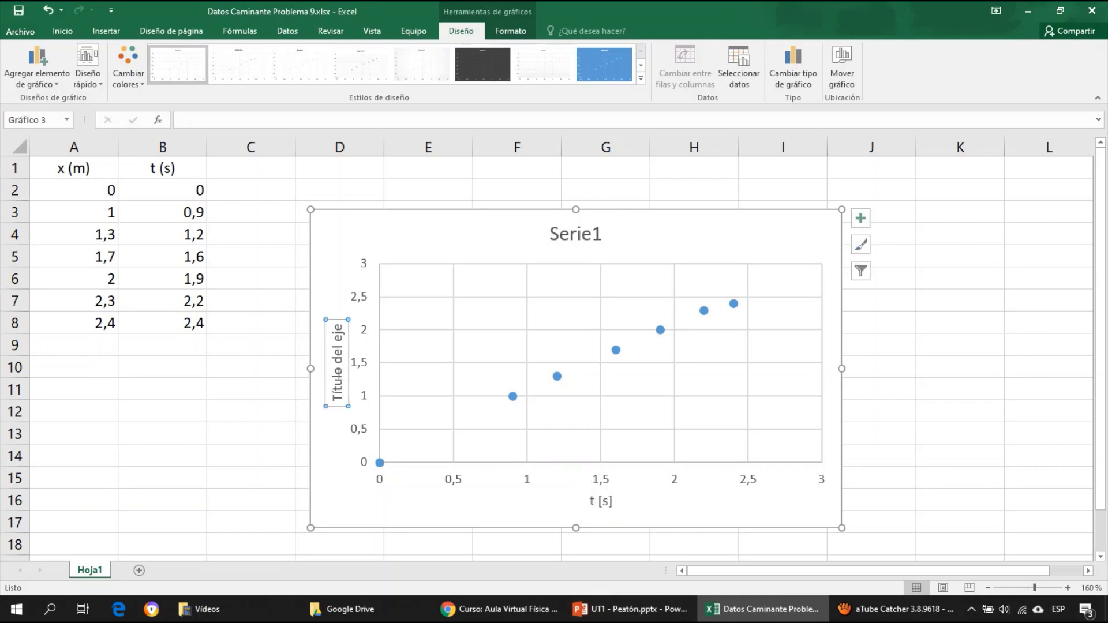
left_click(338, 375)
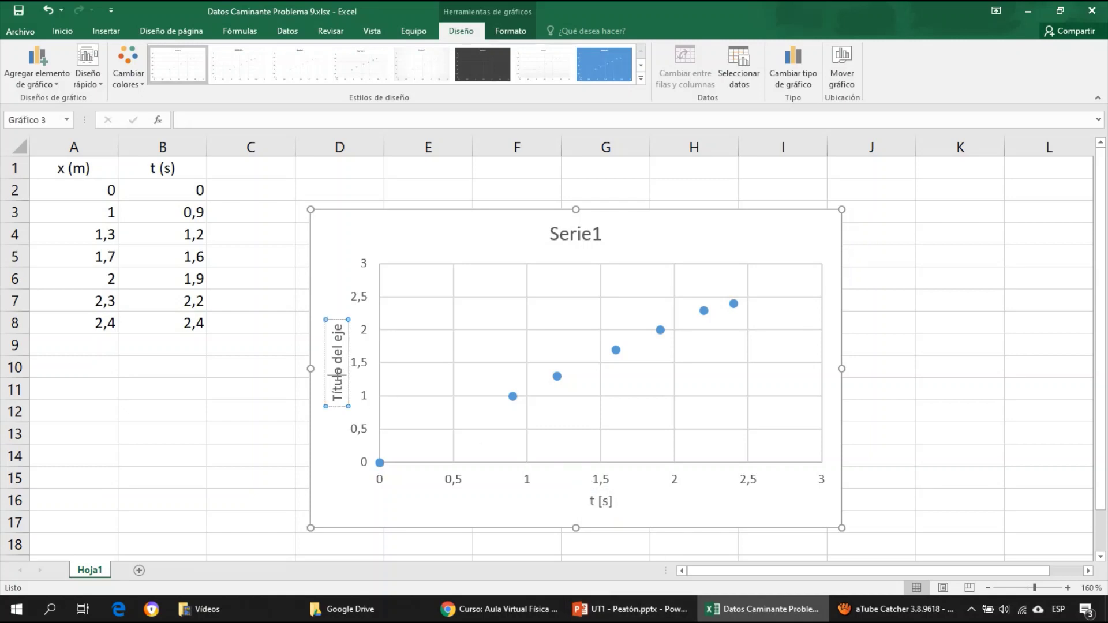
key("Delete")
key("Delete")
key("Delete")
key("Delete")
key("Delete")
key("Delete")
key("Delete")
key("Delete")
key("Delete")
key("Delete")
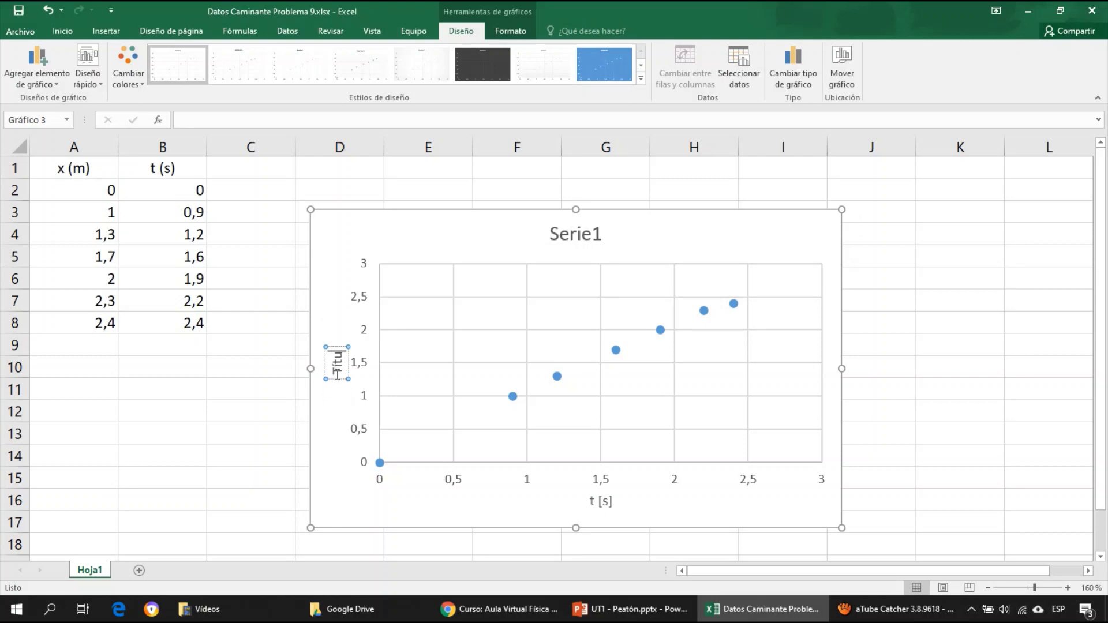
key("BackSpace")
key("BackSpace")
key("BackSpace")
key("BackSpace")
type("x")
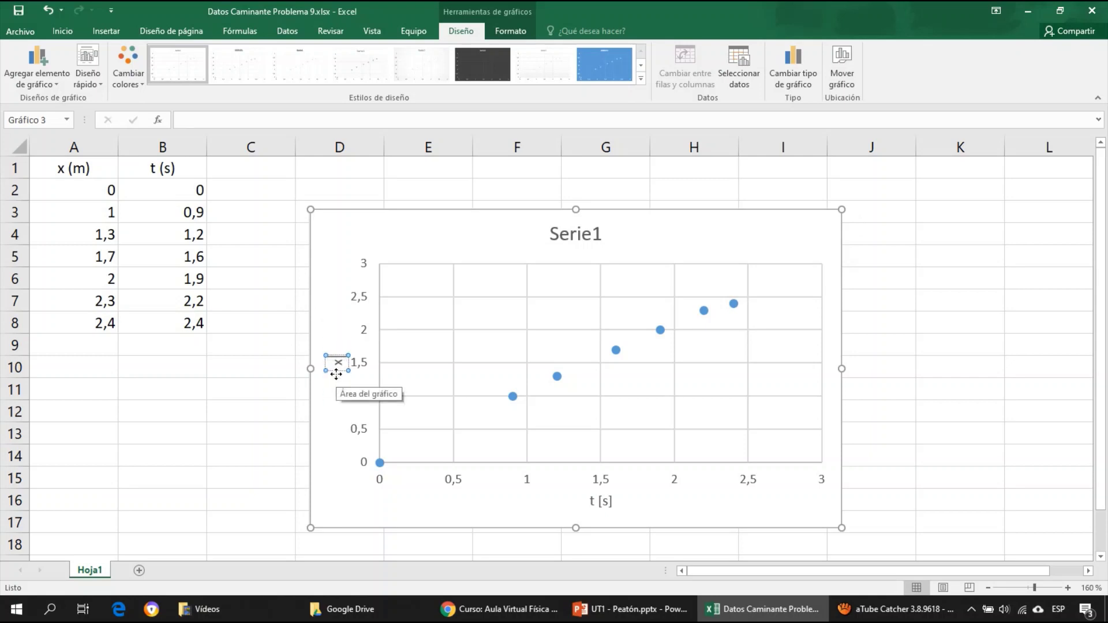
type(" [m]")
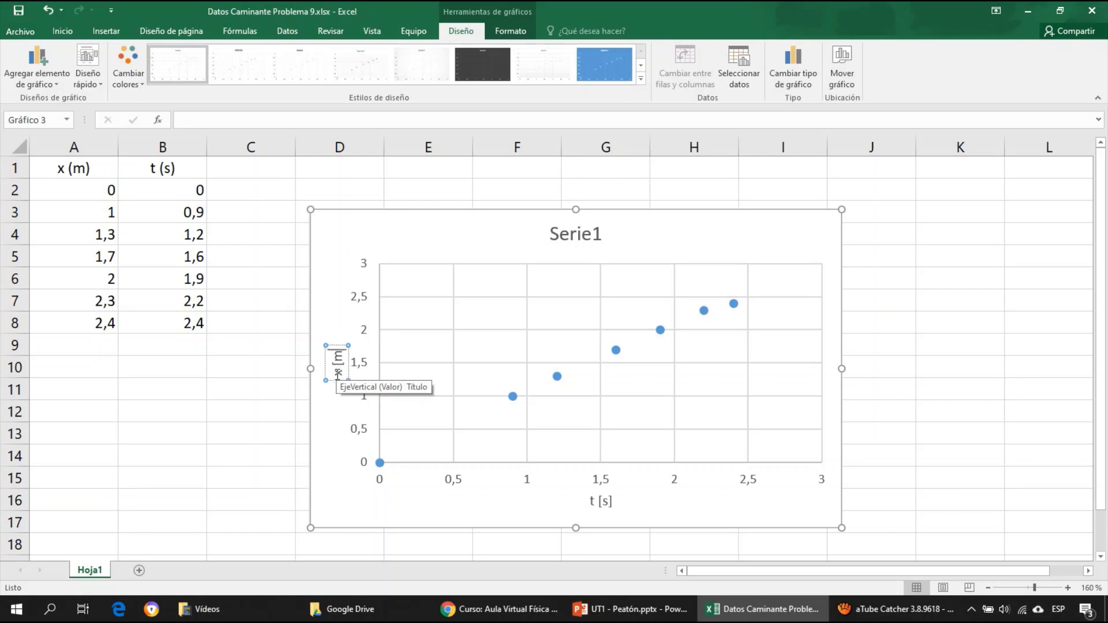
left_click(898, 371)
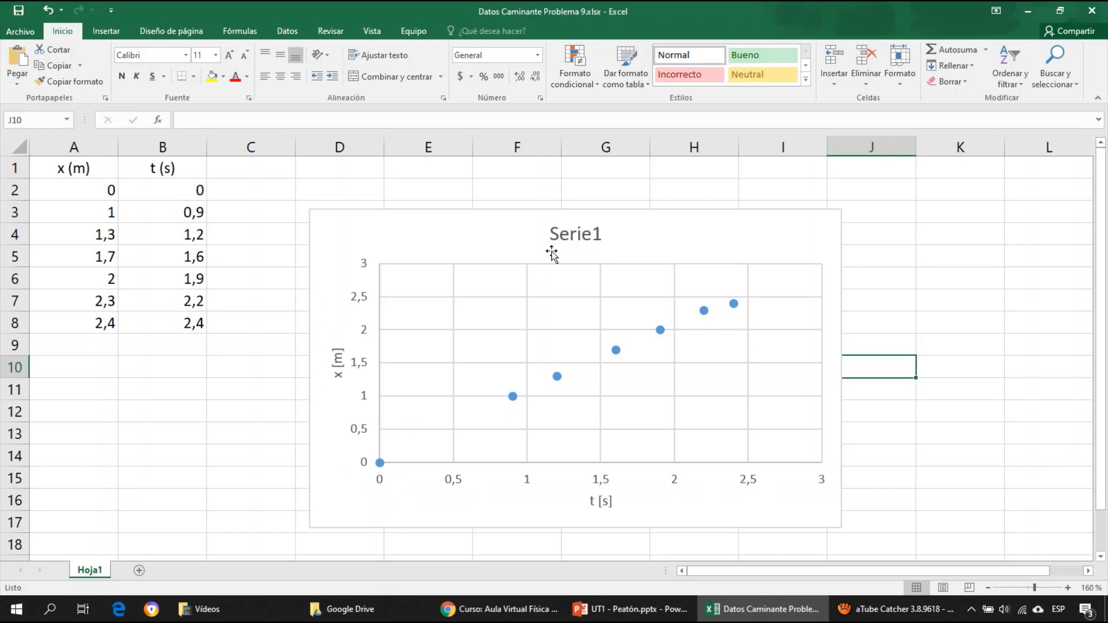
Replace the chart title with "Posición vs tiempo" and deselect the chart
left_click(591, 234)
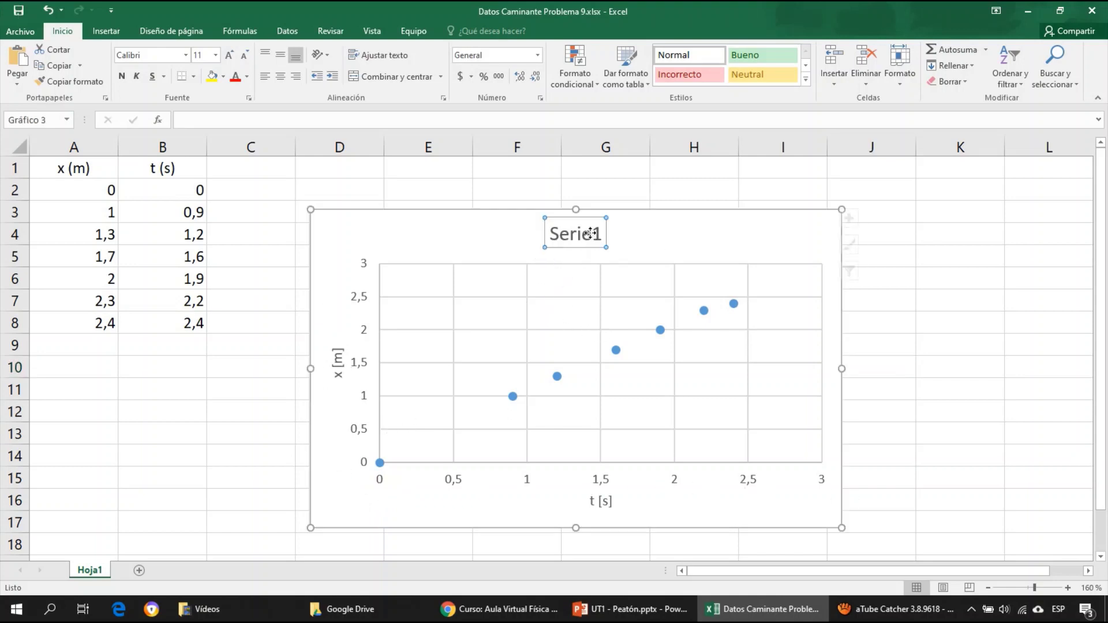
left_click(594, 236)
key("BackSpace")
key("BackSpace")
key("BackSpace")
key("BackSpace")
key("BackSpace")
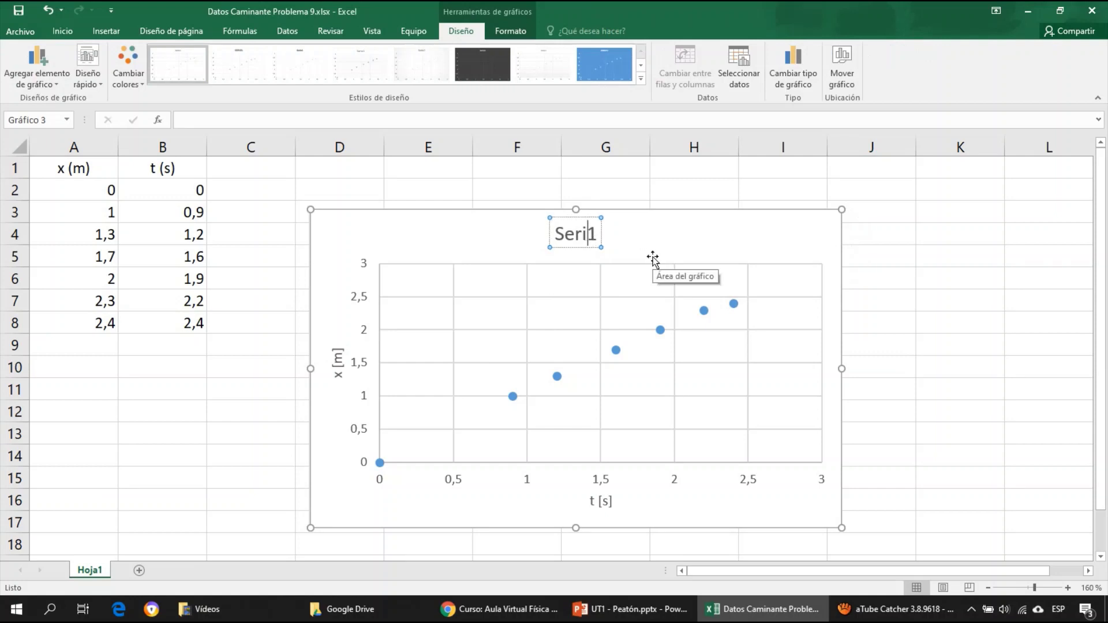
key("BackSpace")
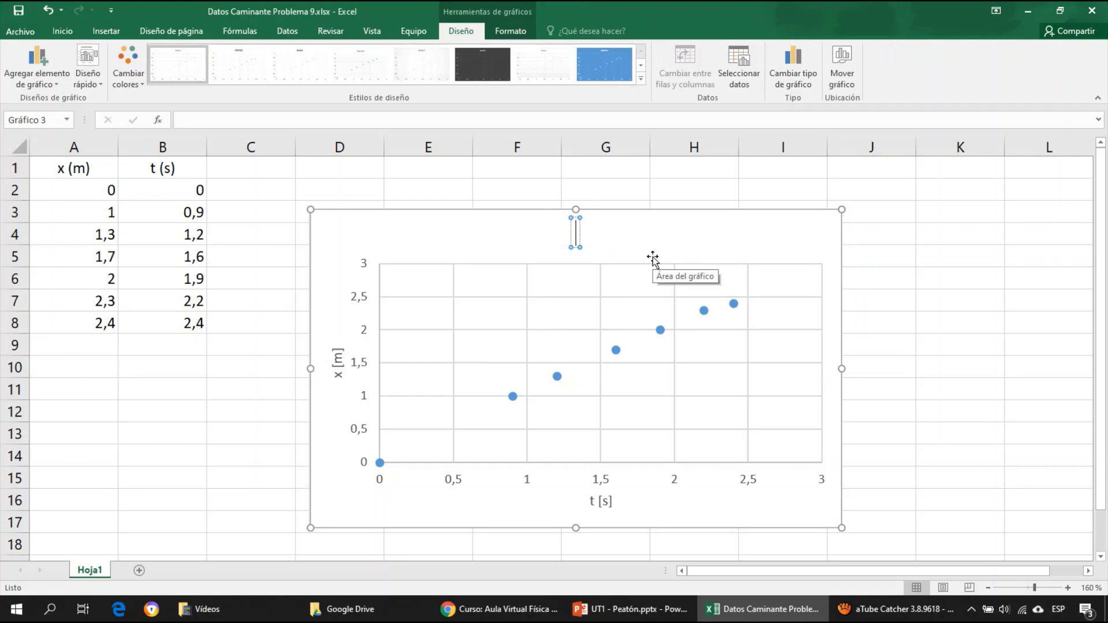
type("Posic")
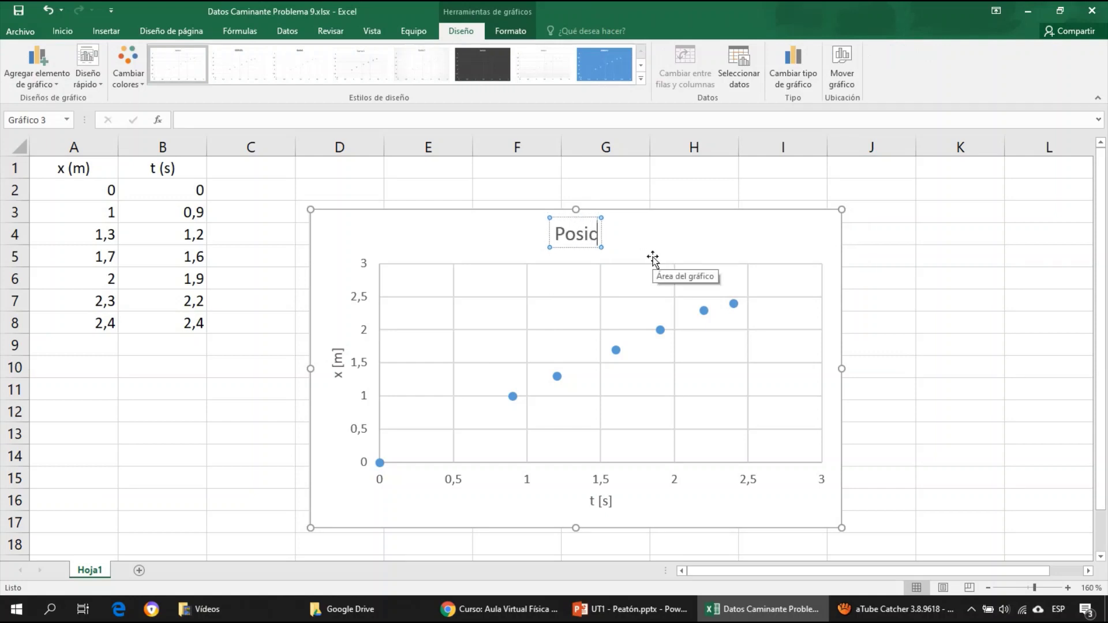
type("ión vs")
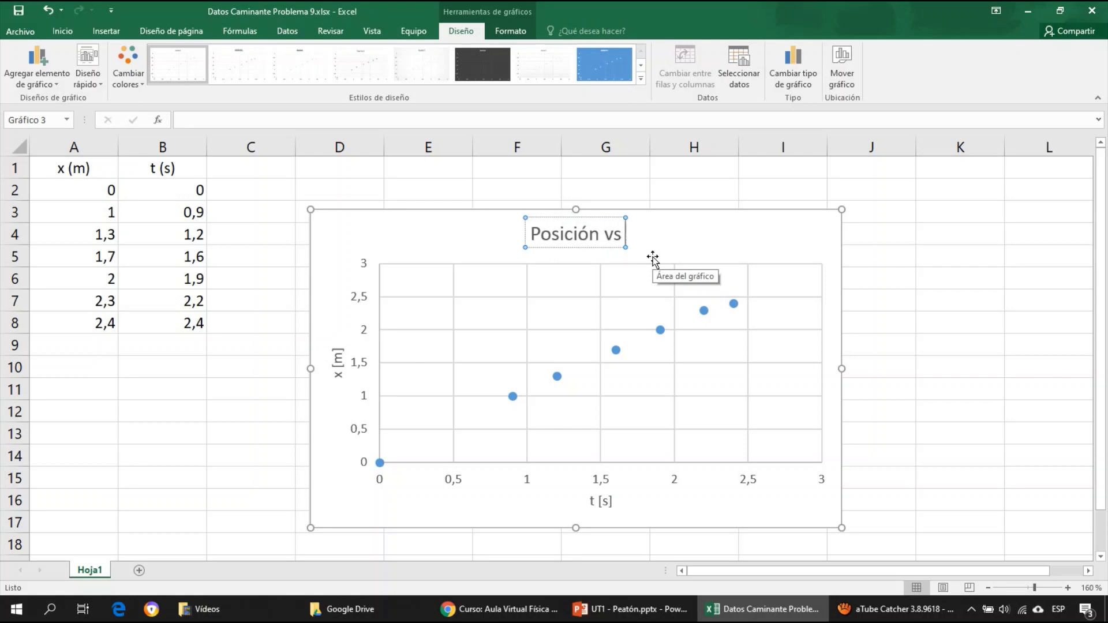
type(" te")
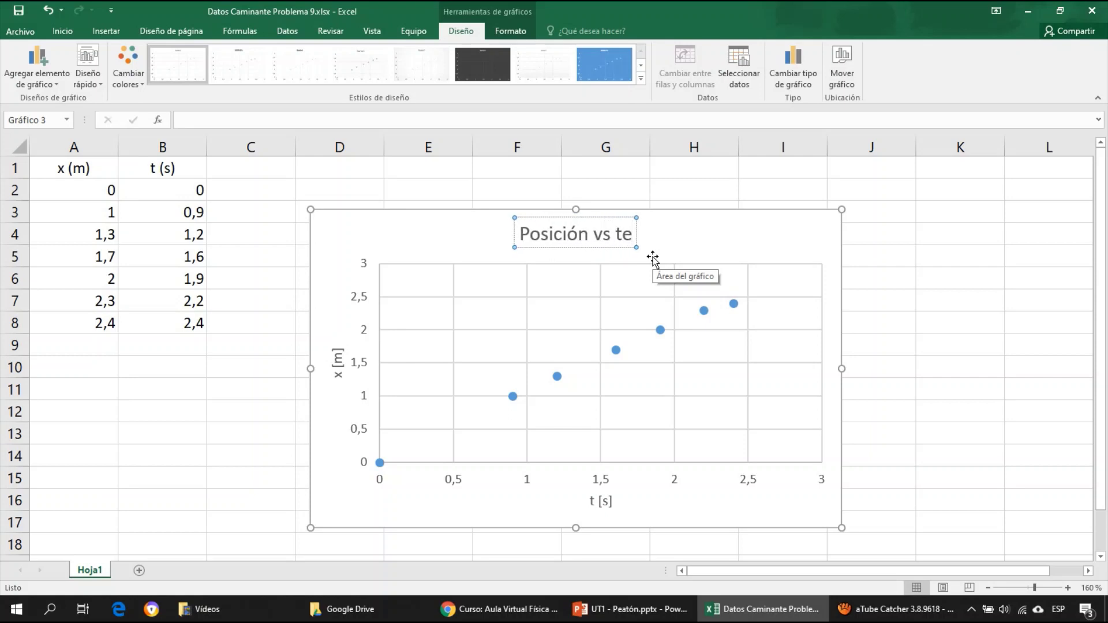
key("BackSpace")
type("iempo")
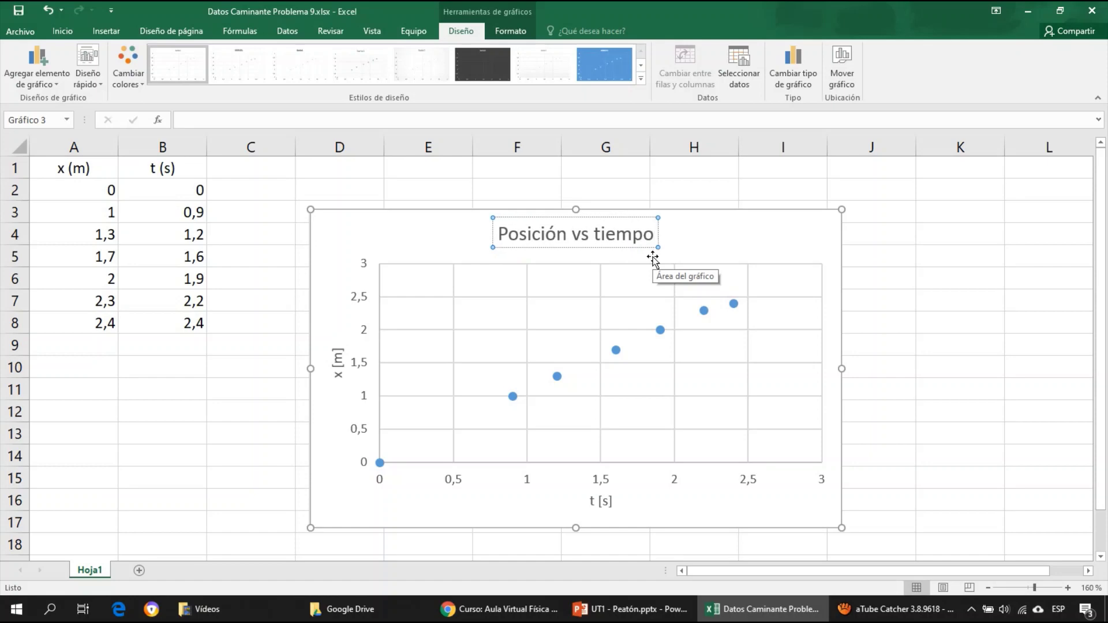
left_click(901, 360)
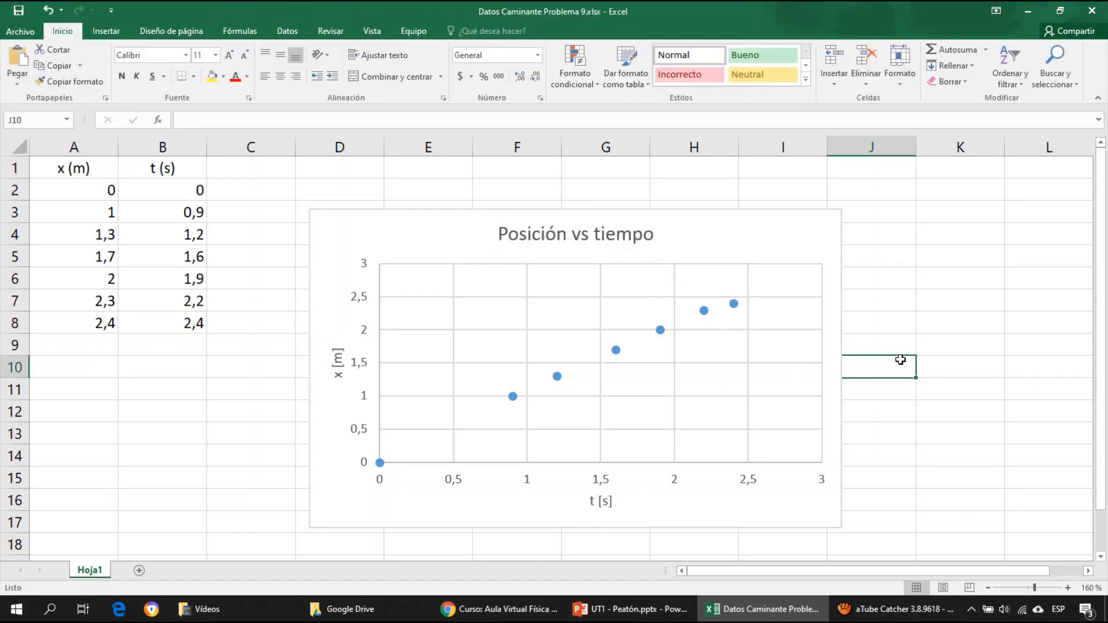
Switch to the exercise slide in PowerPoint, review item b) about the trend line, and return to the Excel workbook
left_click(537, 616)
left_click_drag(537, 617, 598, 620)
left_click(595, 616)
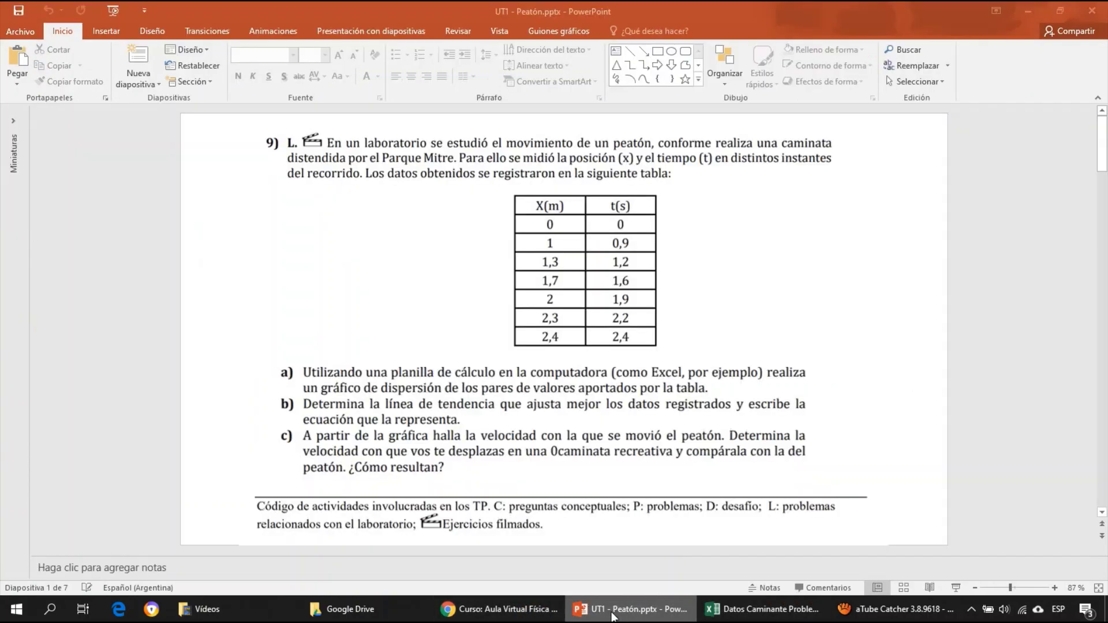
left_click(616, 613)
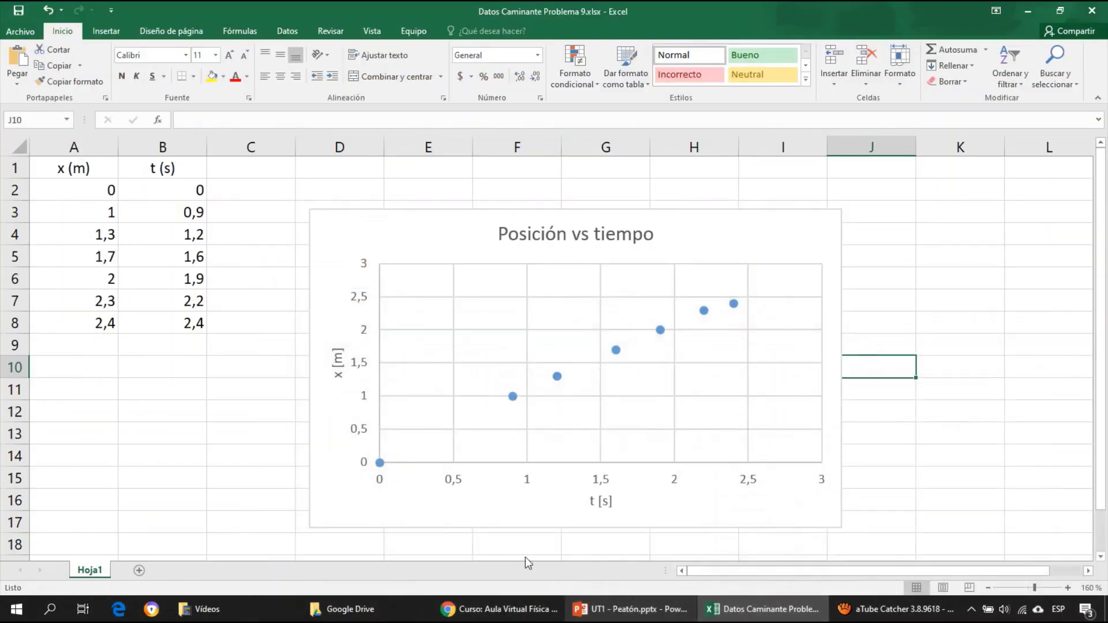
left_click(617, 613)
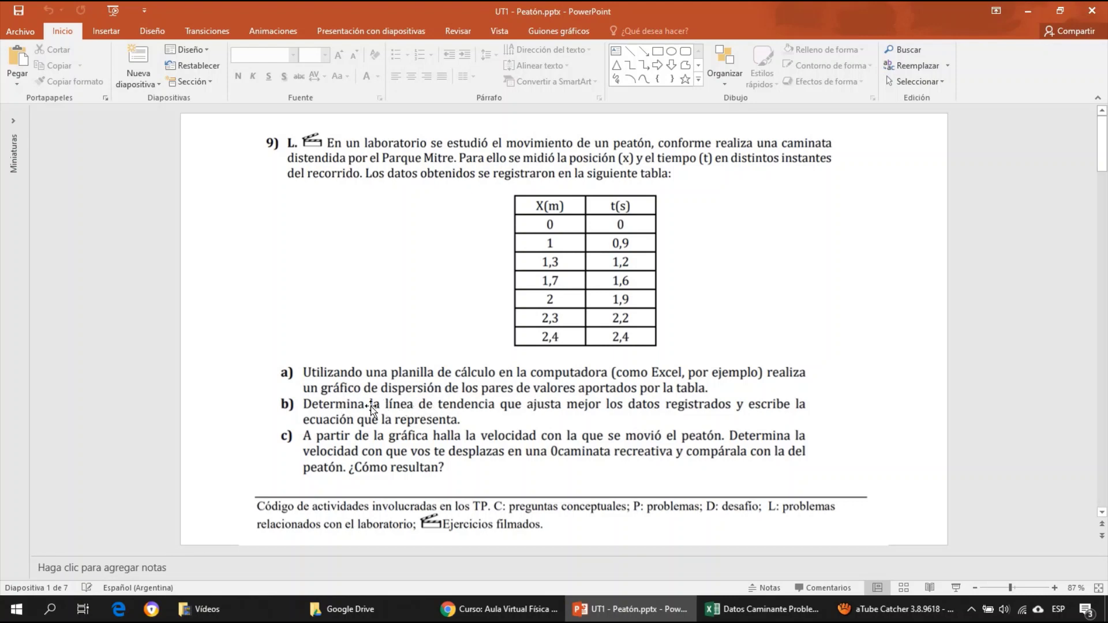
left_click(762, 608)
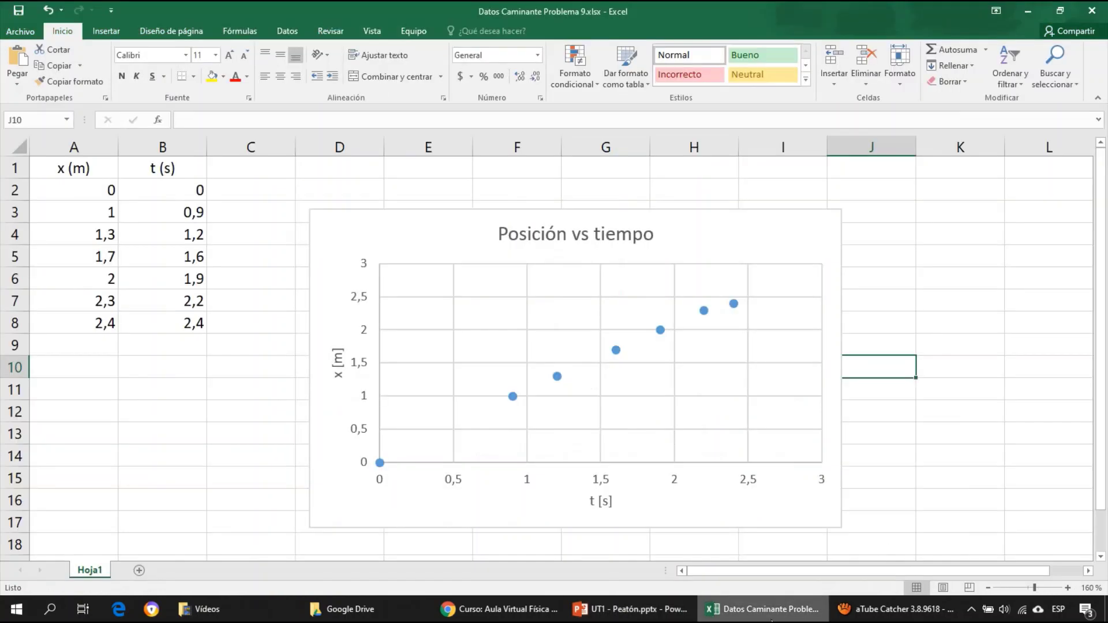
Add a linear trendline to the chart's data series and display its equation near the plot area's upper-left corner
mouse_move(515, 398)
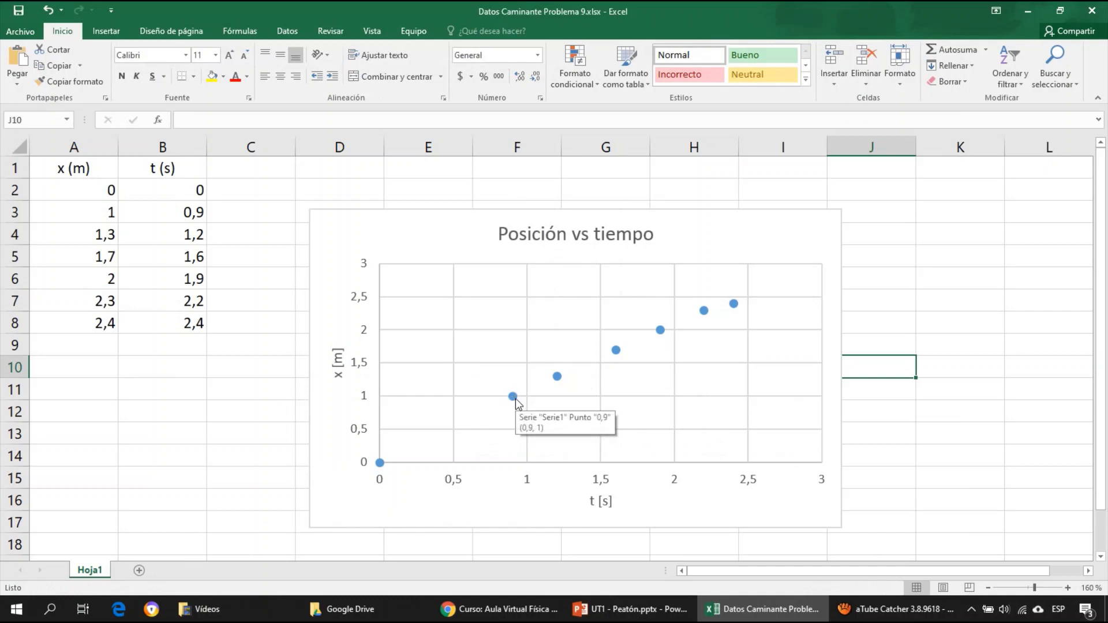
left_click(514, 398)
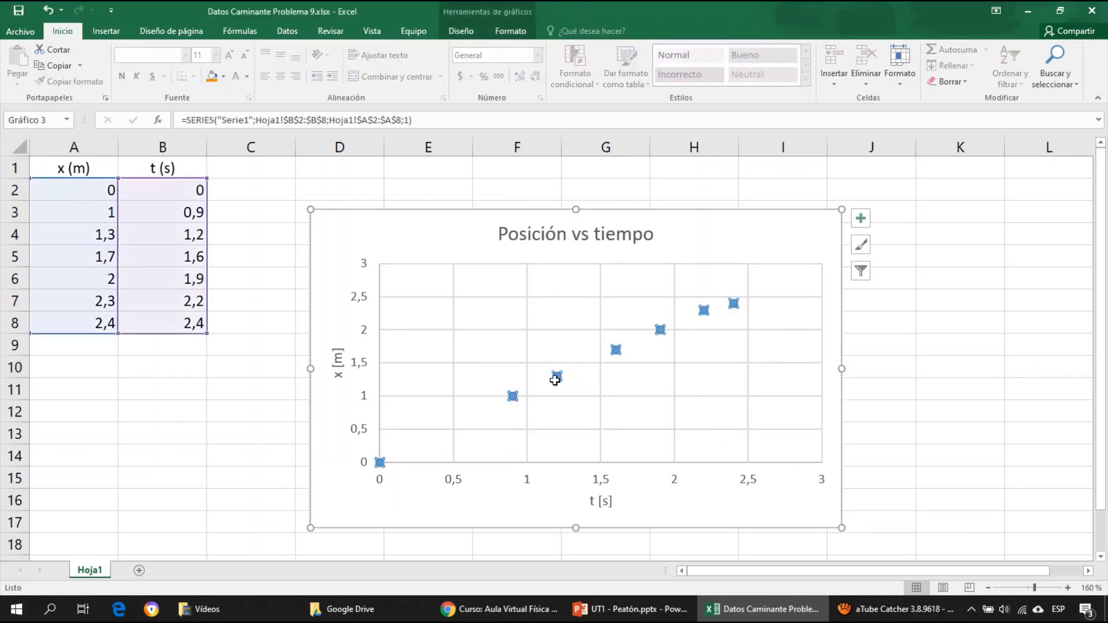
right_click(558, 378)
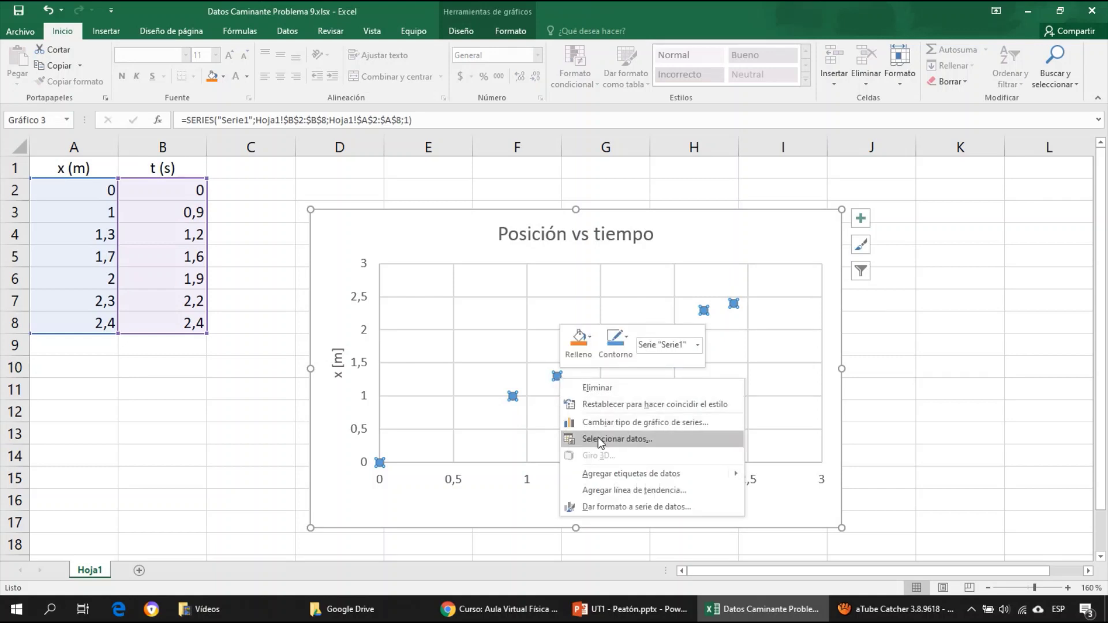
left_click(607, 492)
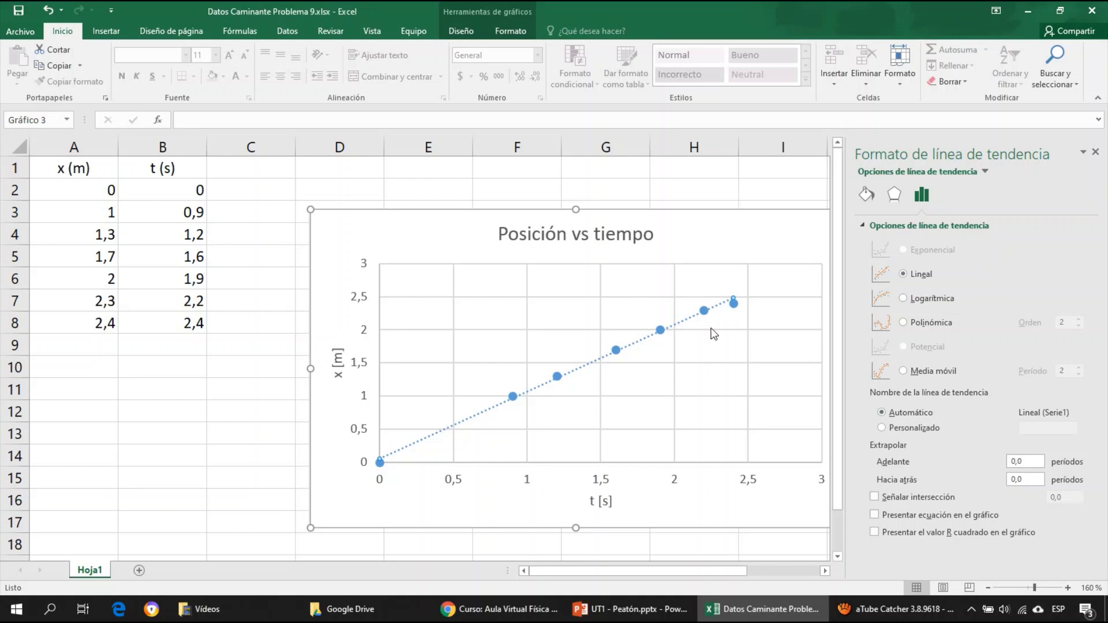
left_click(878, 515)
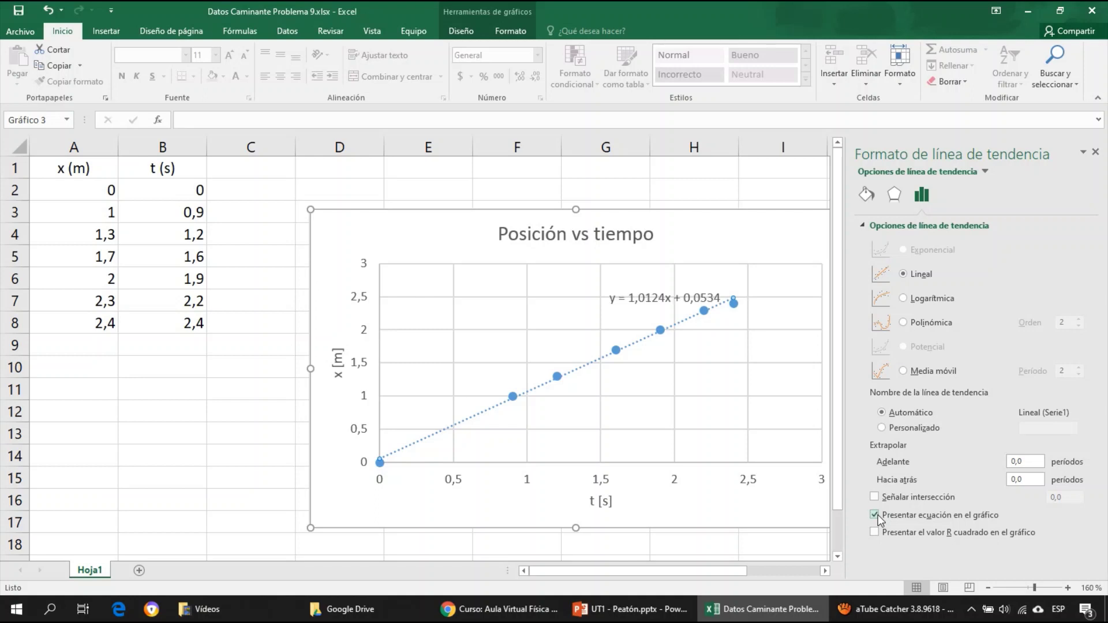
left_click(656, 296)
left_click_drag(690, 287, 481, 272)
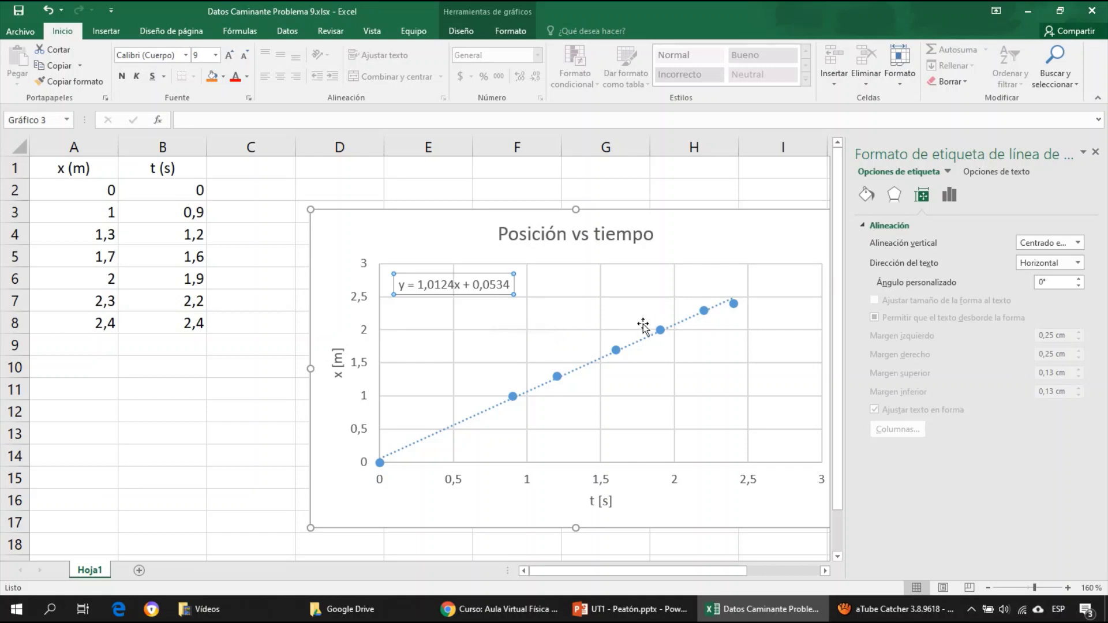
Fix the linear trendline's intercept at 0,0, matching the first data pair in A2:B2
left_click(637, 343)
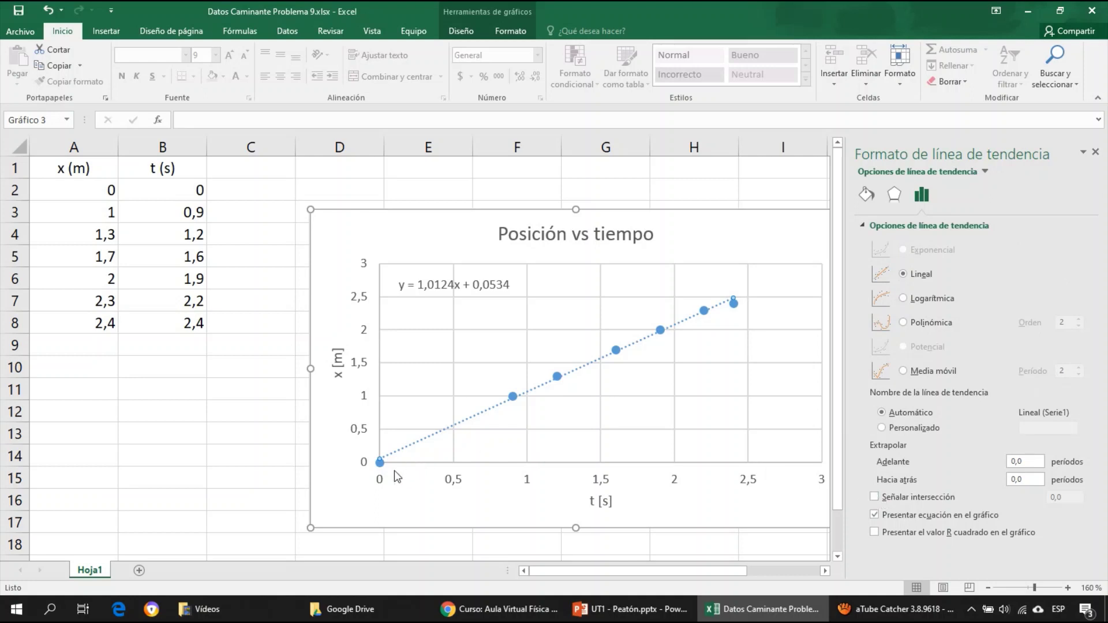
left_click(878, 496)
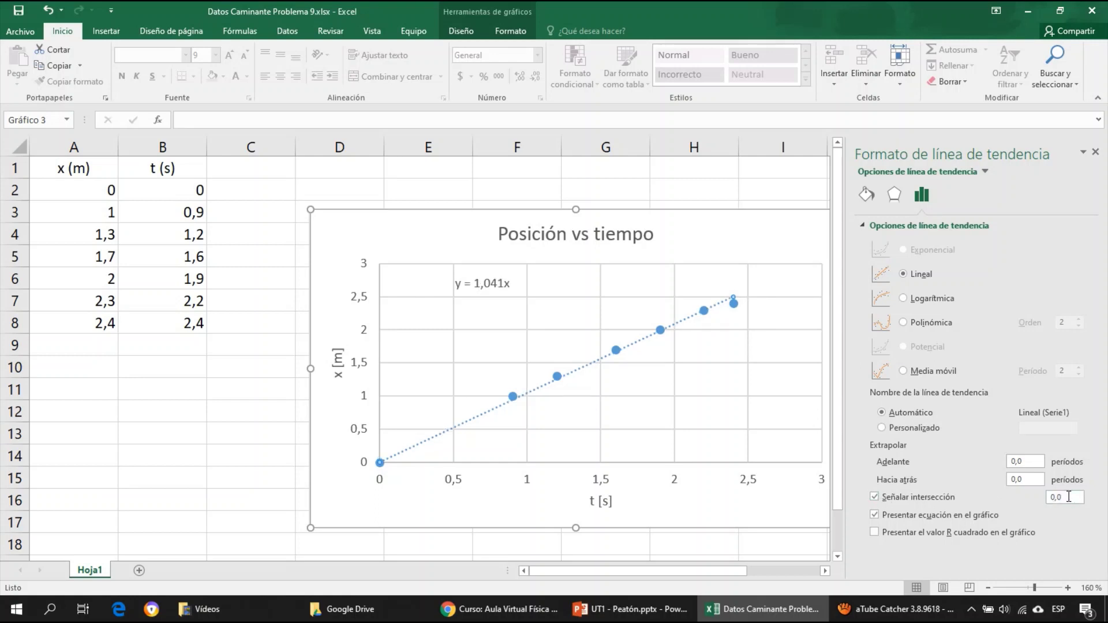
left_click_drag(1069, 497, 1053, 495)
left_click_drag(109, 190, 152, 189)
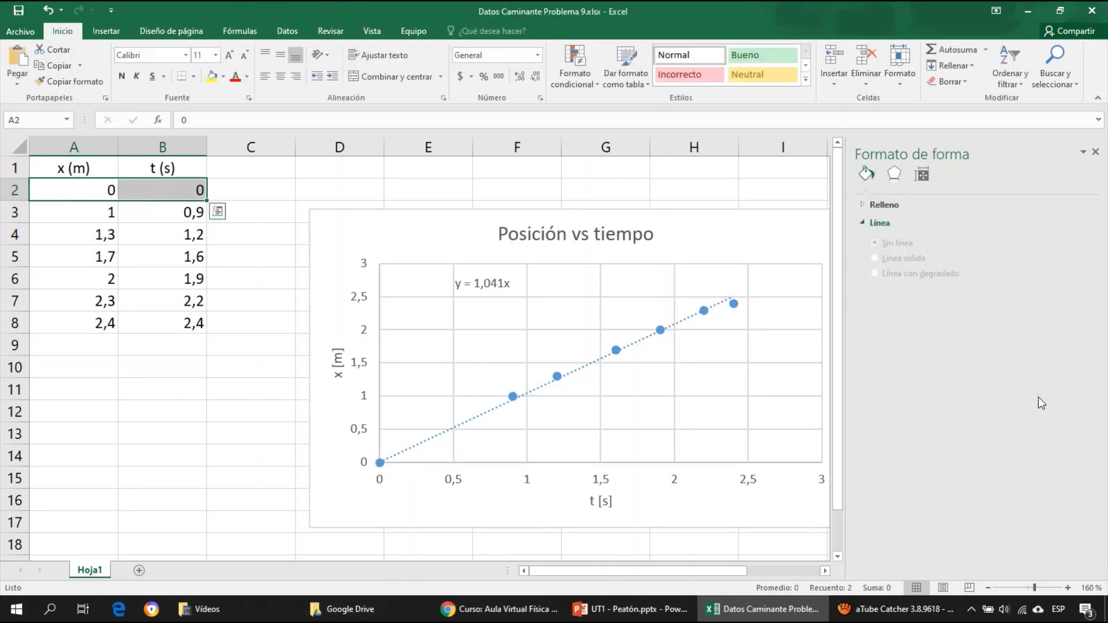
left_click(598, 359)
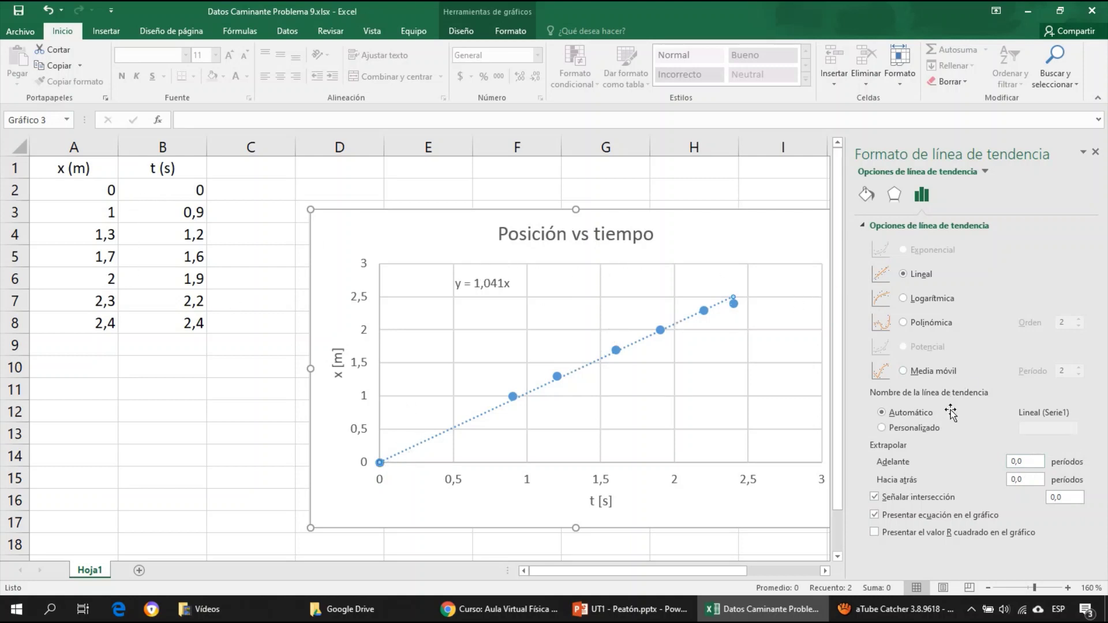
Format the trendline equation label as 14-point bold and move it closer to the vertical axis
left_click(498, 282)
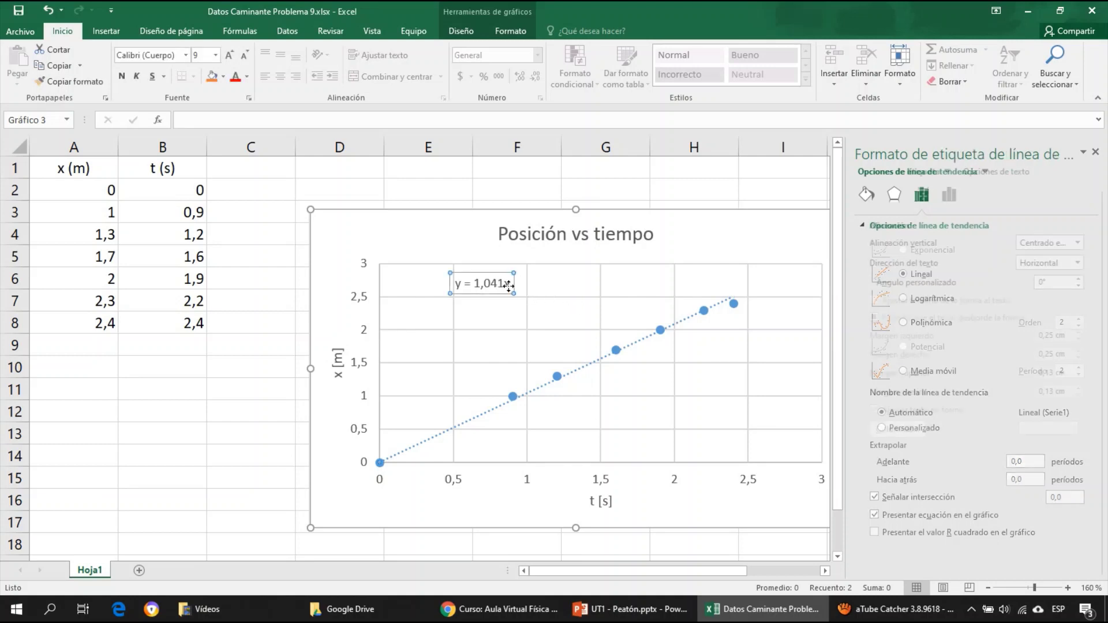
left_click_drag(512, 283, 447, 284)
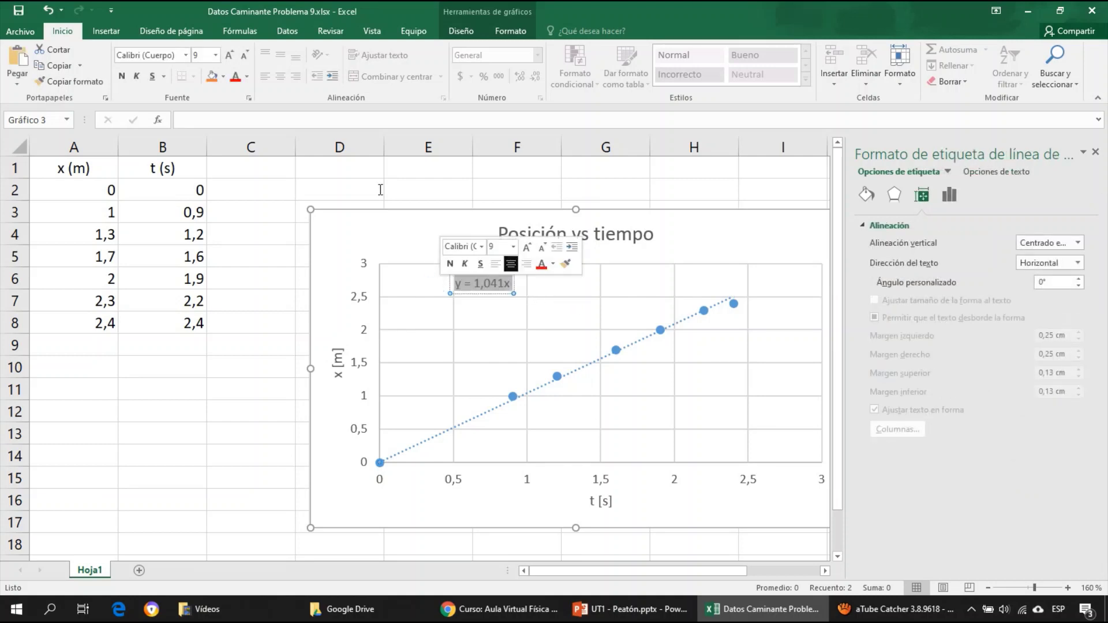
left_click(228, 55)
left_click(228, 56)
left_click(229, 55)
left_click(228, 55)
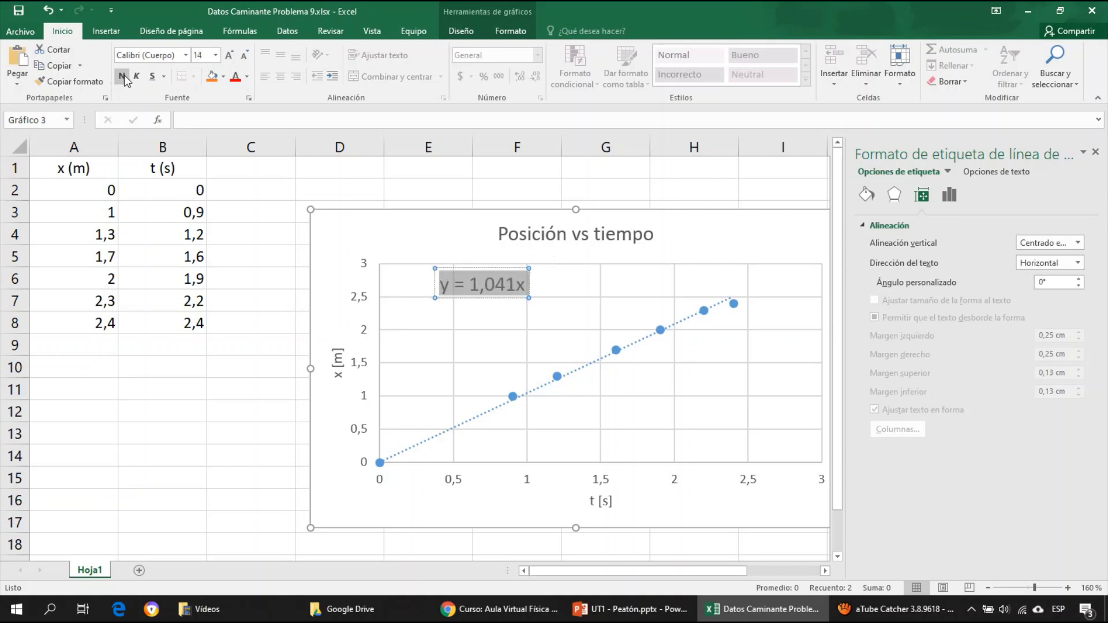
left_click(121, 76)
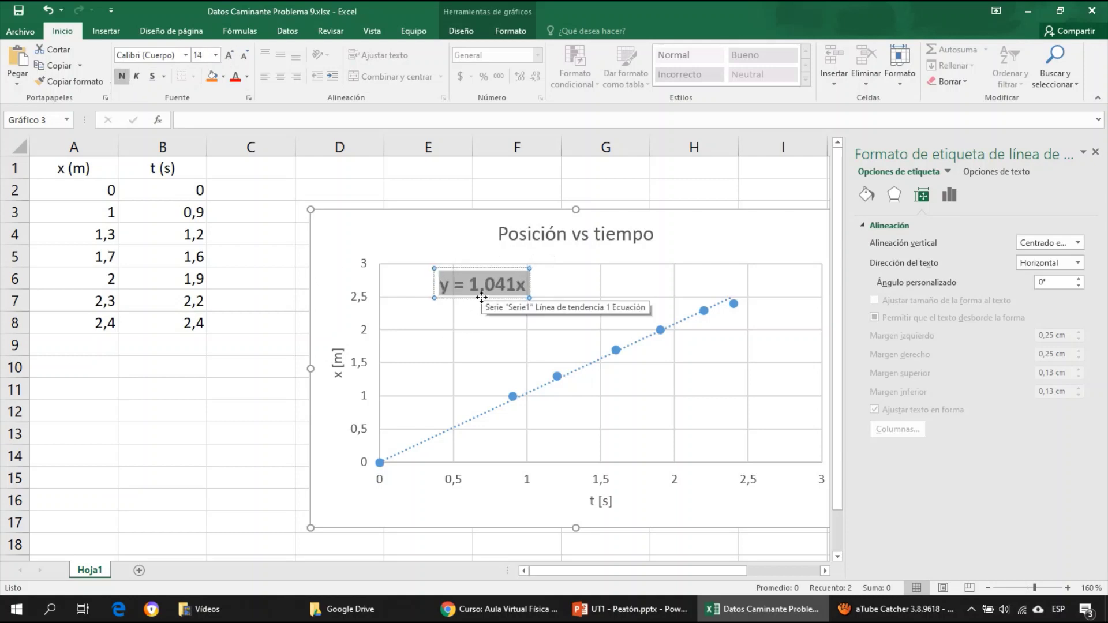
mouse_move(480, 299)
left_mouse_down()
mouse_move(457, 296)
mouse_move(437, 328)
mouse_move(428, 303)
mouse_move(495, 283)
left_mouse_up()
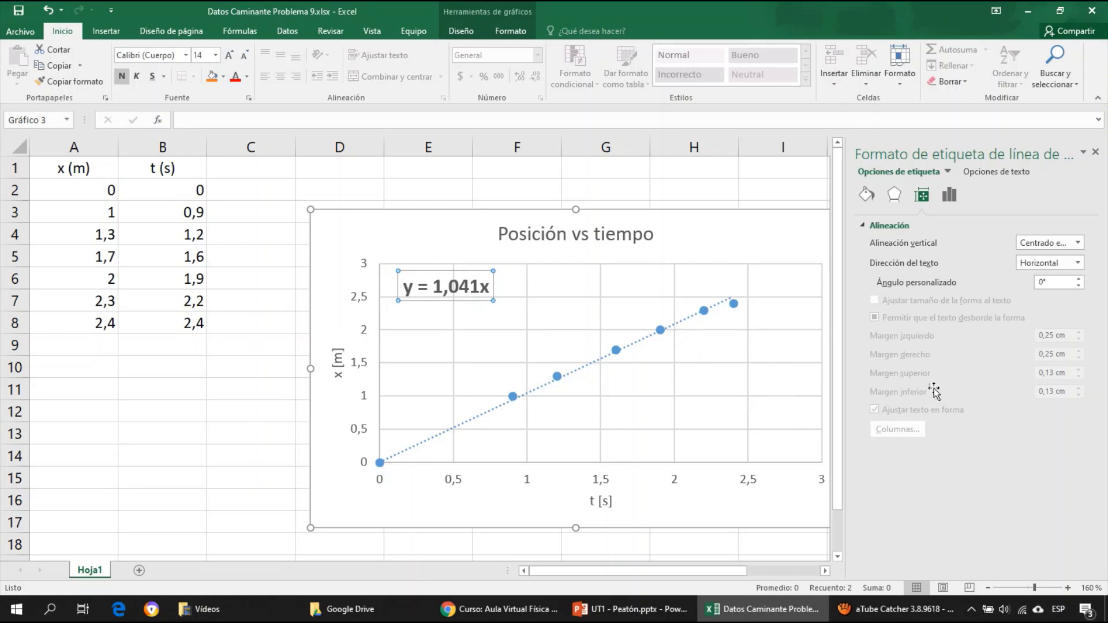
Enable the R-squared value for the trendline and try to enlarge its equation label
left_click(603, 358)
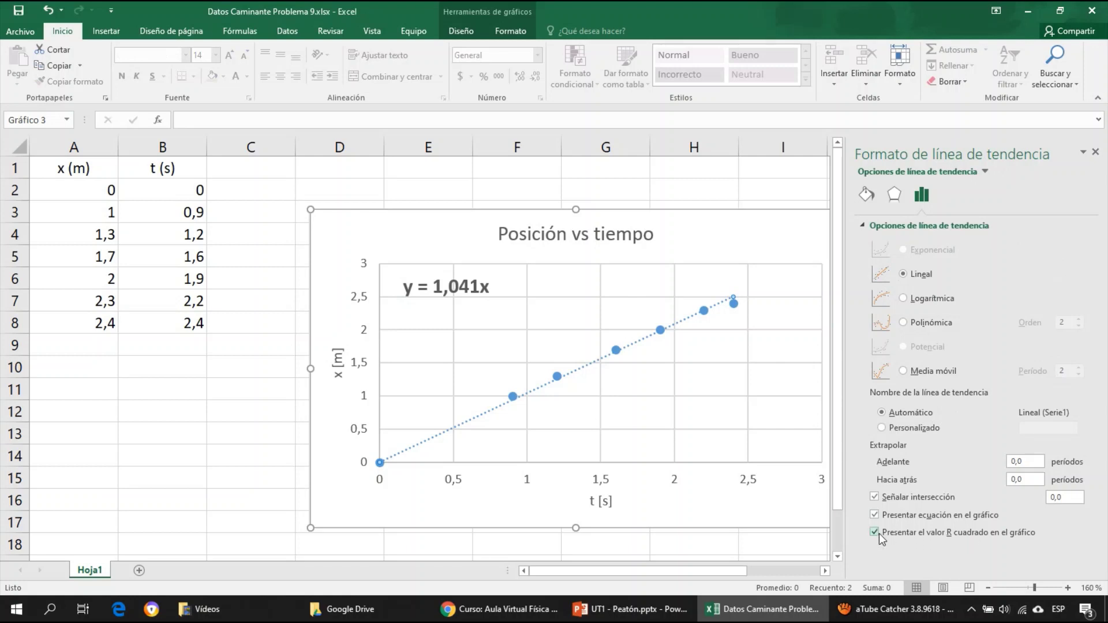
left_click(494, 305)
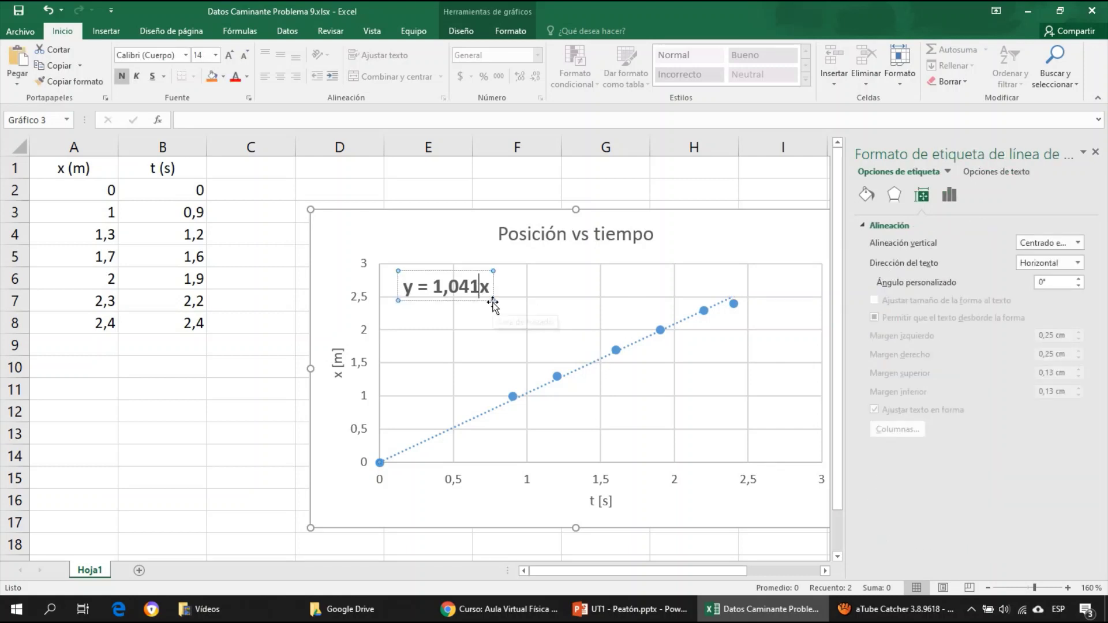
left_click_drag(495, 306, 524, 349)
left_click(464, 286)
left_click(582, 368)
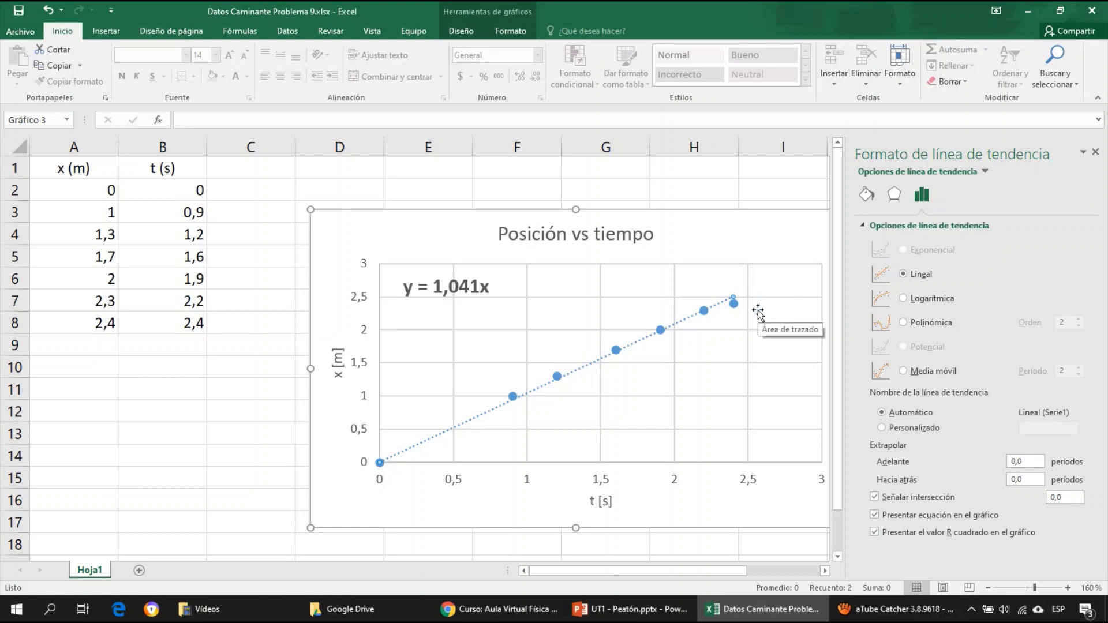
Delete the trendline's equation label from the chart and display its R-squared value from the trendline options
left_click(488, 289)
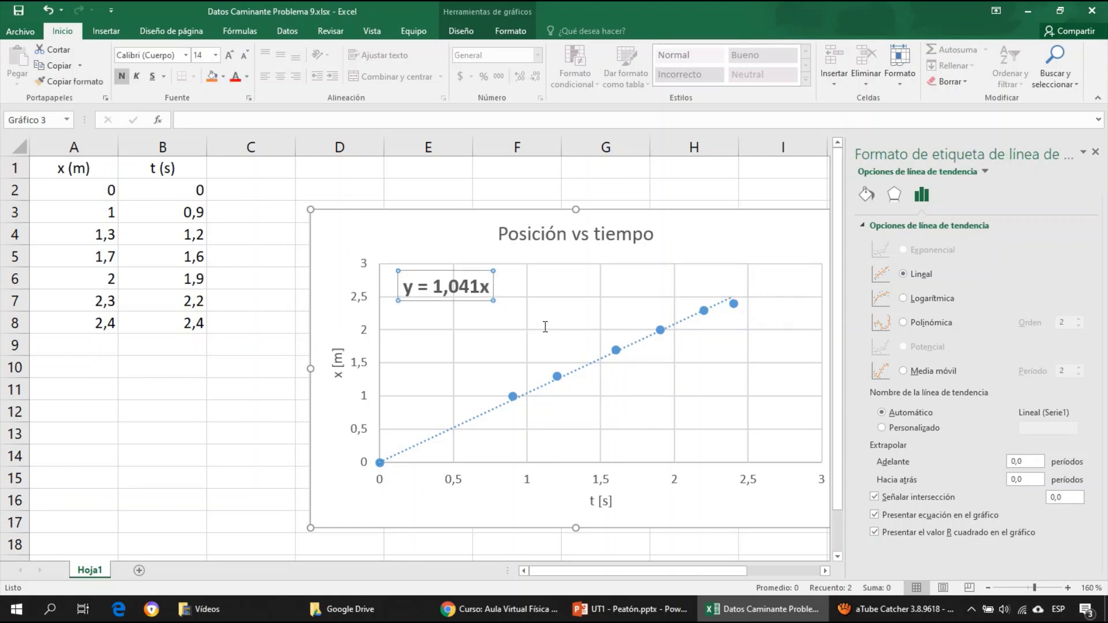
key("Escape")
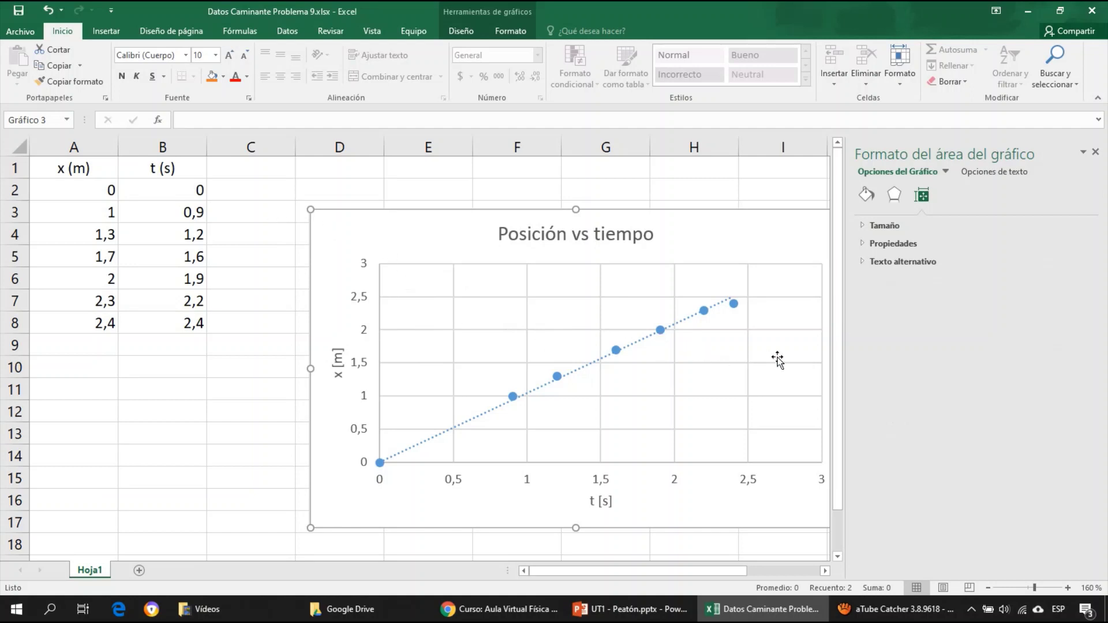
left_click(433, 303)
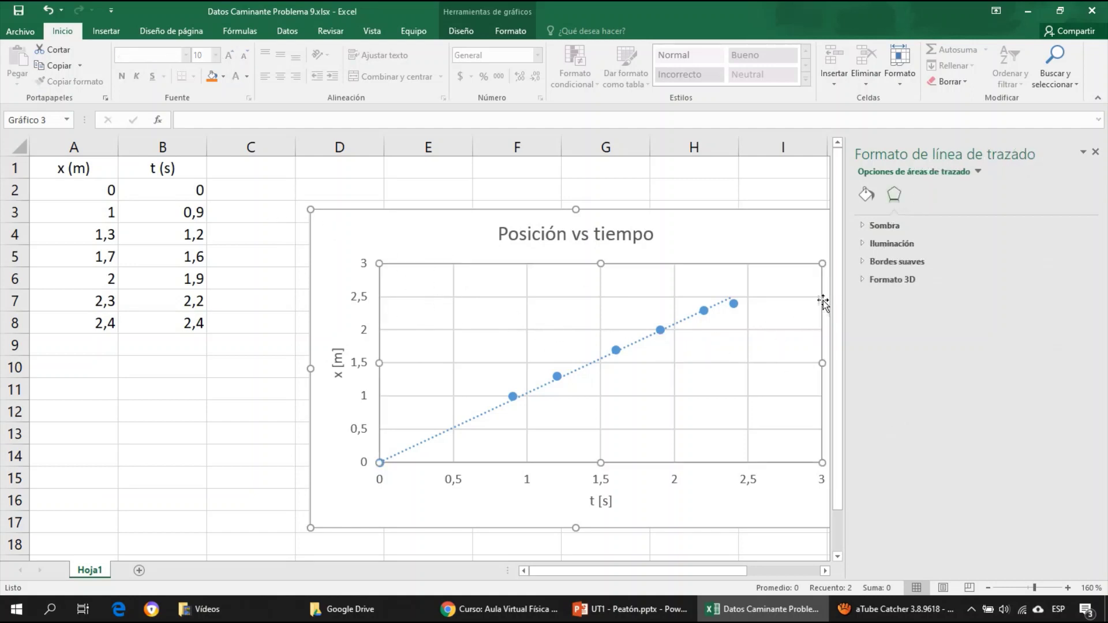
left_click(530, 393)
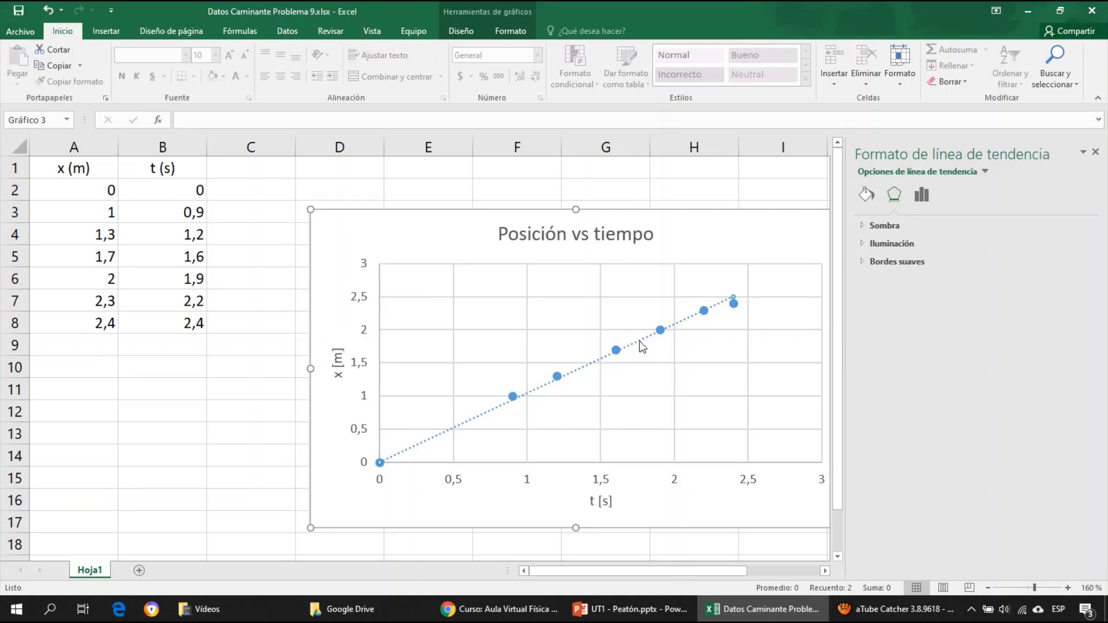
left_click(916, 197)
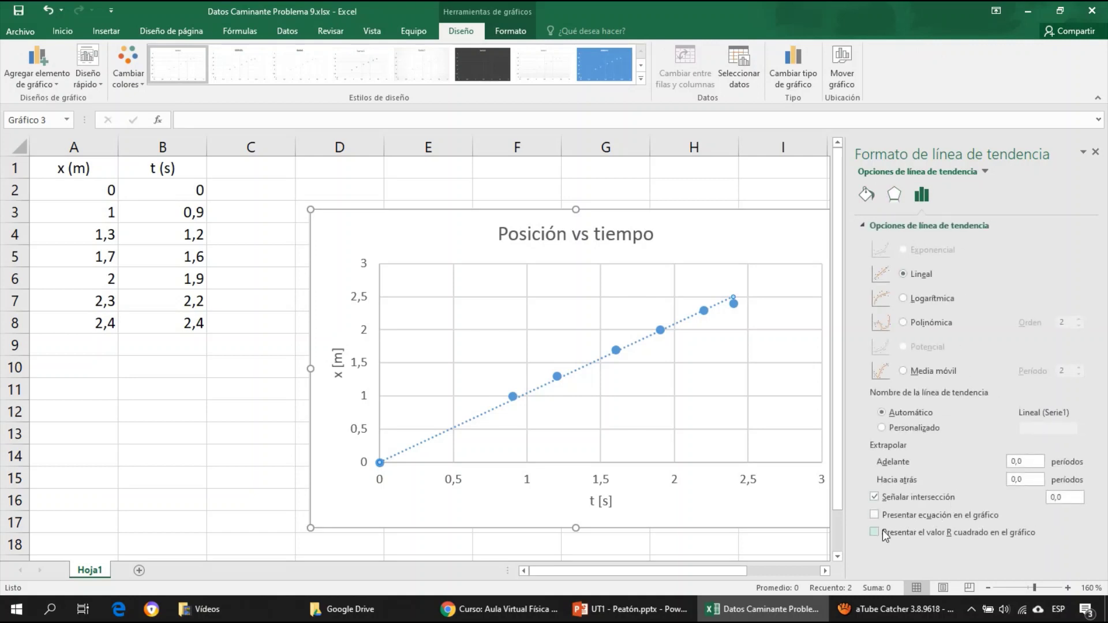
left_click(875, 532)
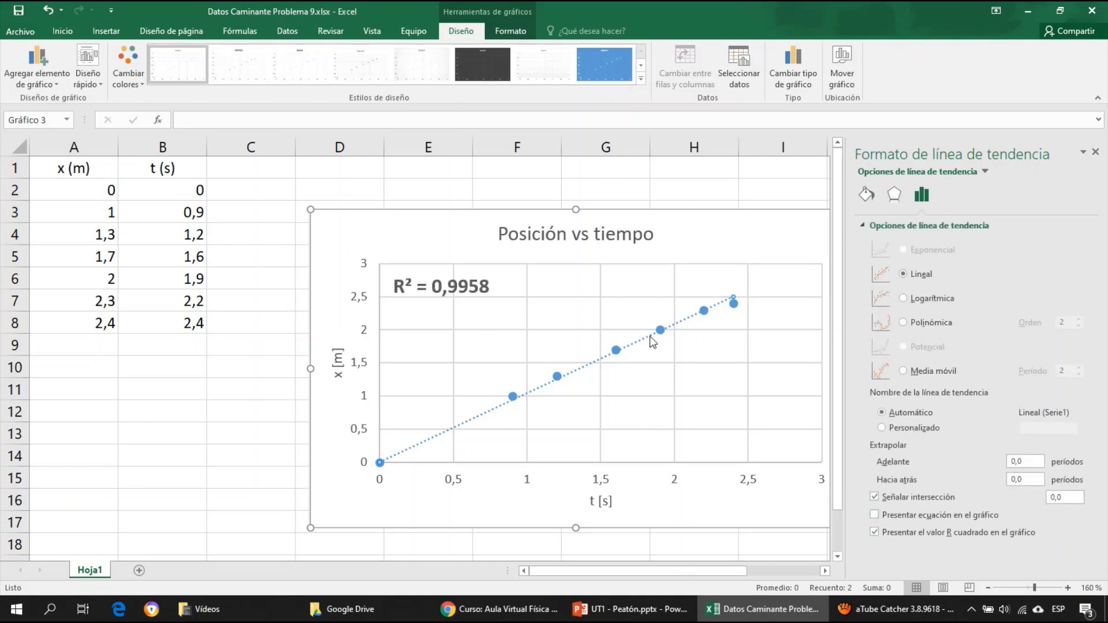
Display the linear trendline's equation on the chart together with the R-squared value
left_click(456, 293)
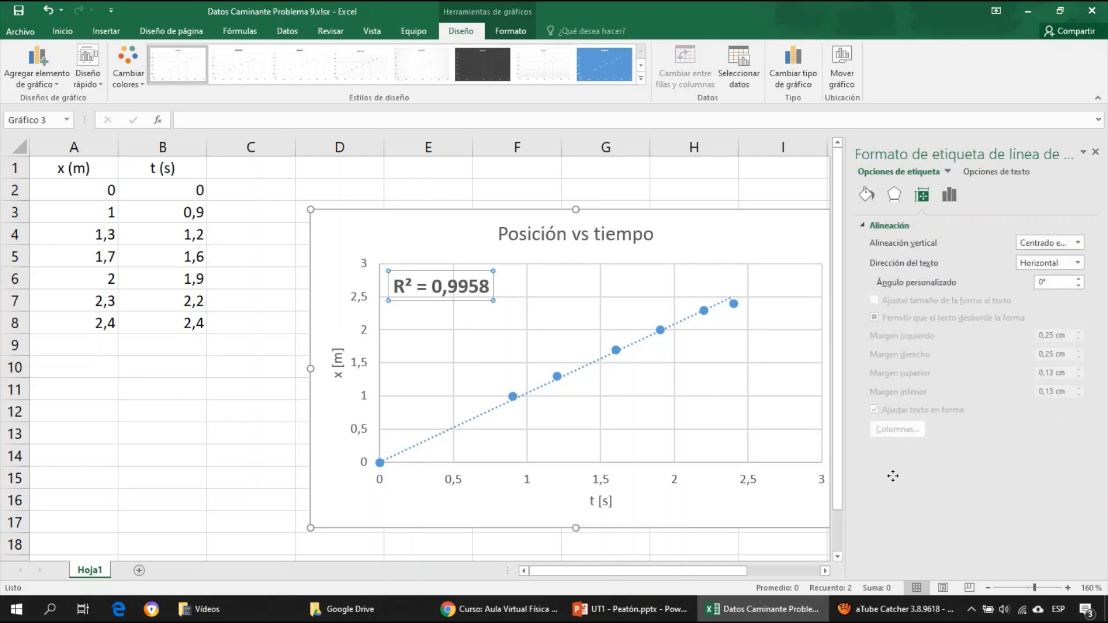
left_click(572, 373)
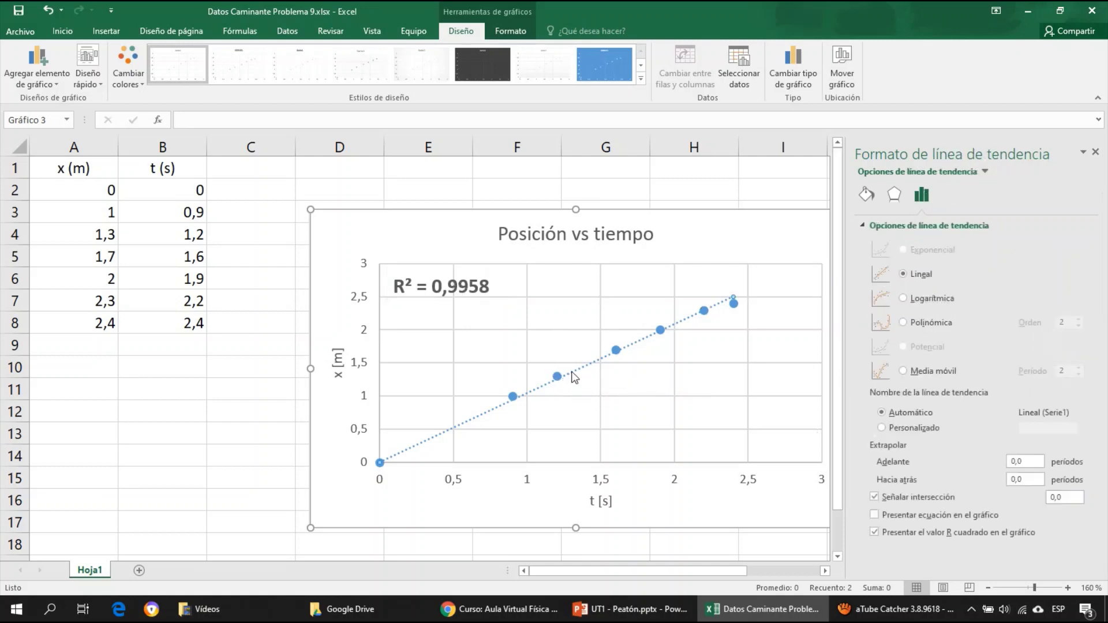
left_click(875, 515)
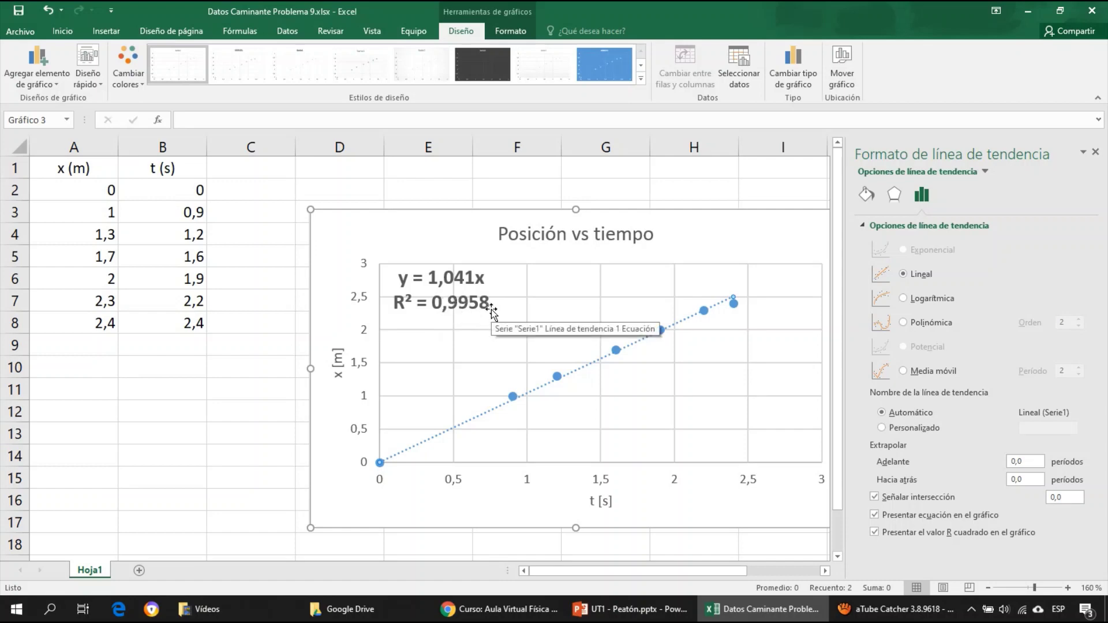
left_click(468, 307)
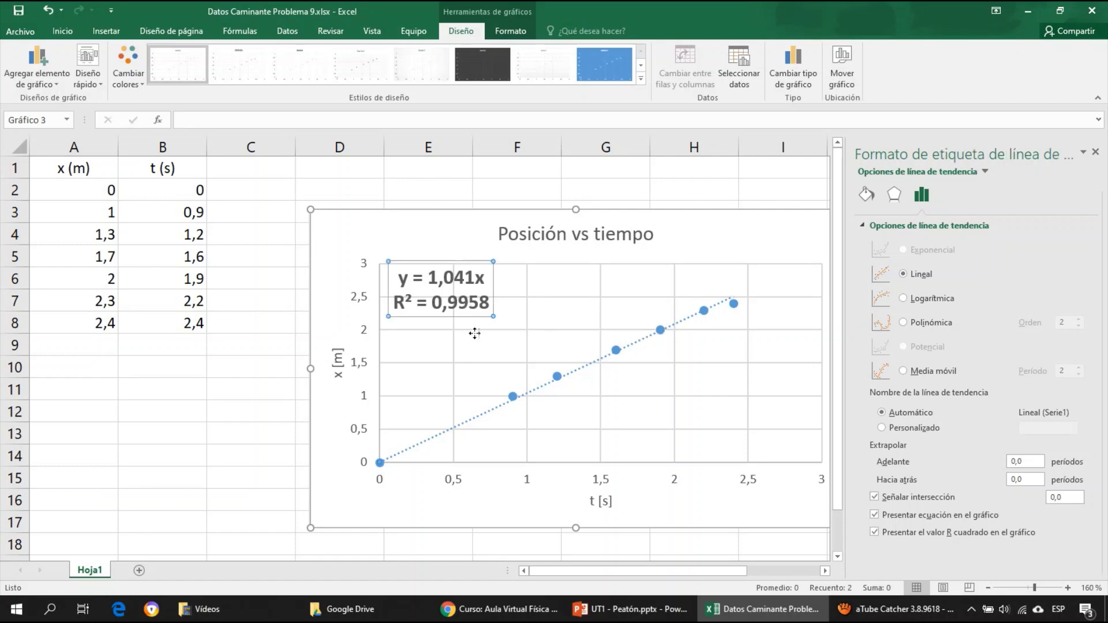
left_click(534, 391)
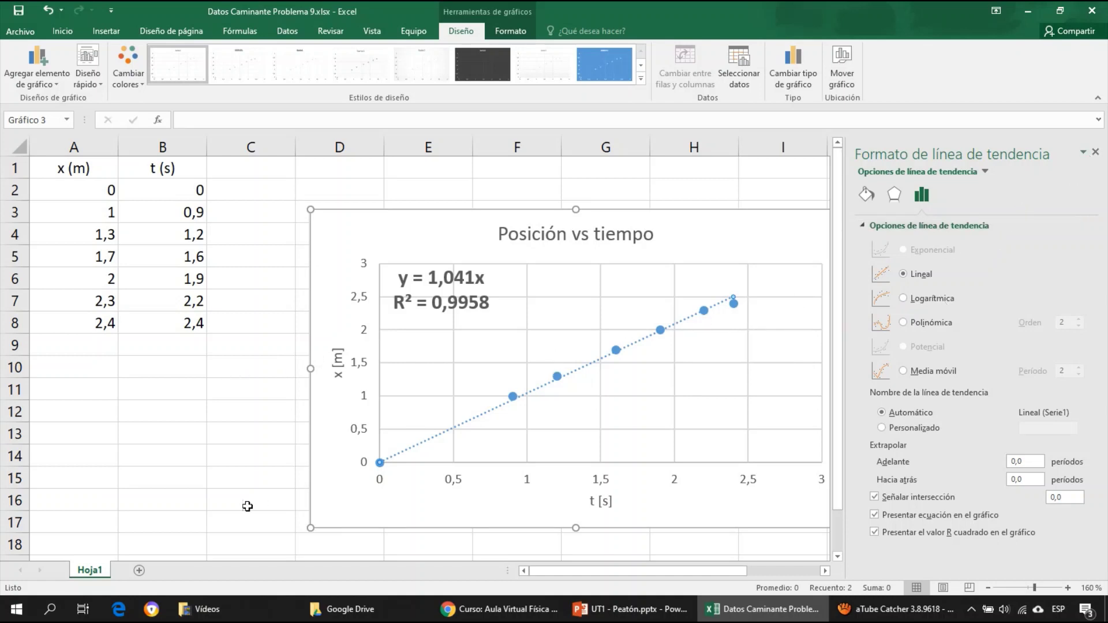
mouse_move(584, 575)
left_mouse_down()
mouse_move(632, 579)
mouse_move(587, 574)
left_mouse_up()
left_click(95, 26)
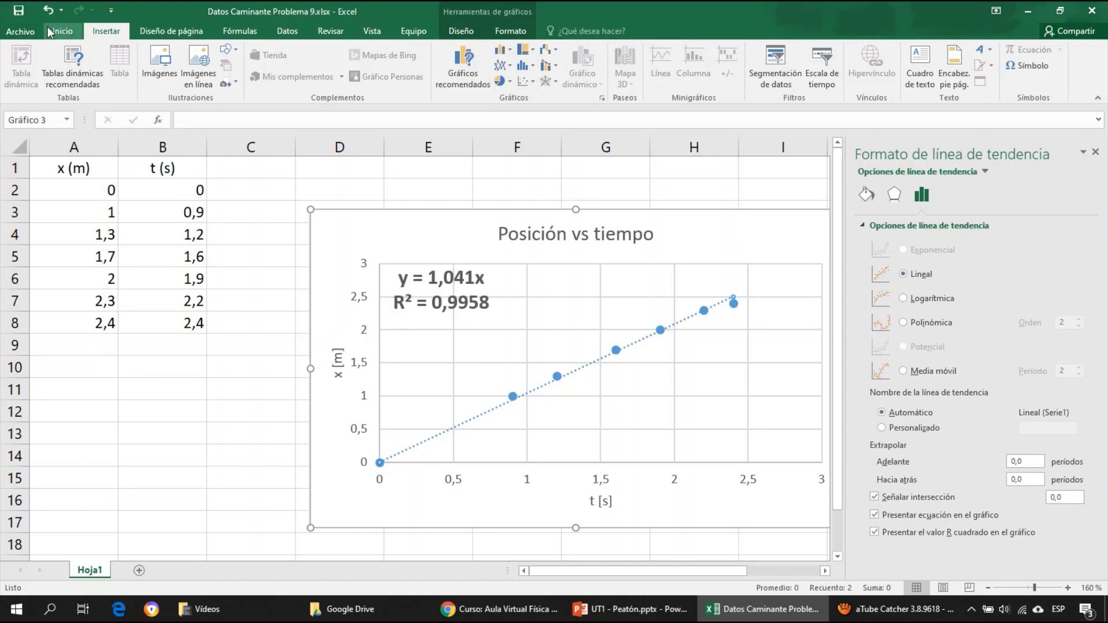
left_click(75, 32)
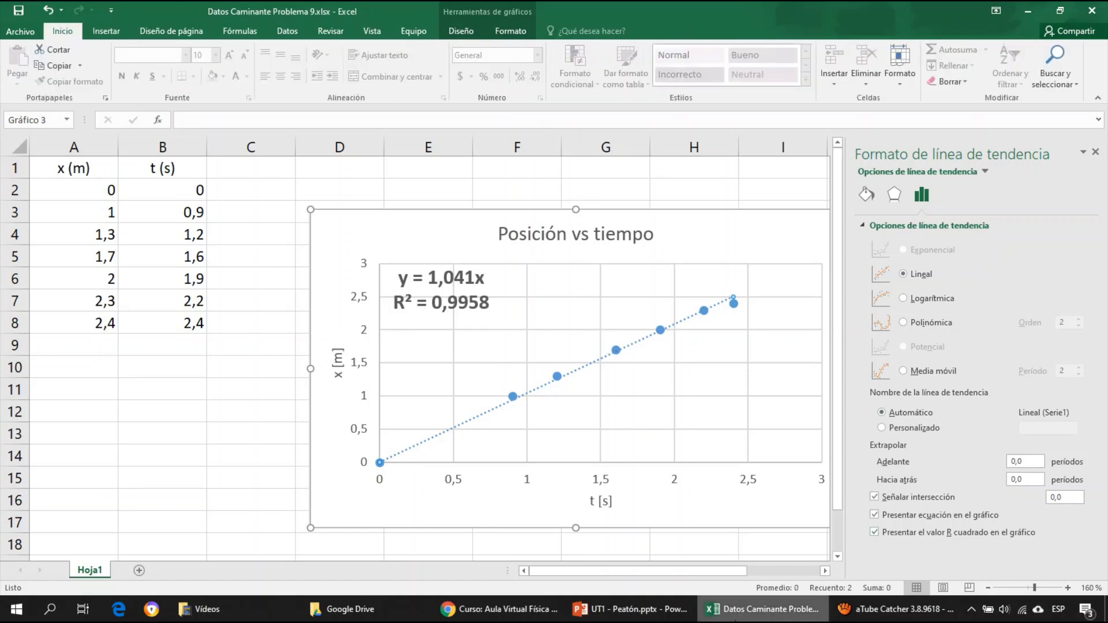
mouse_move(755, 619)
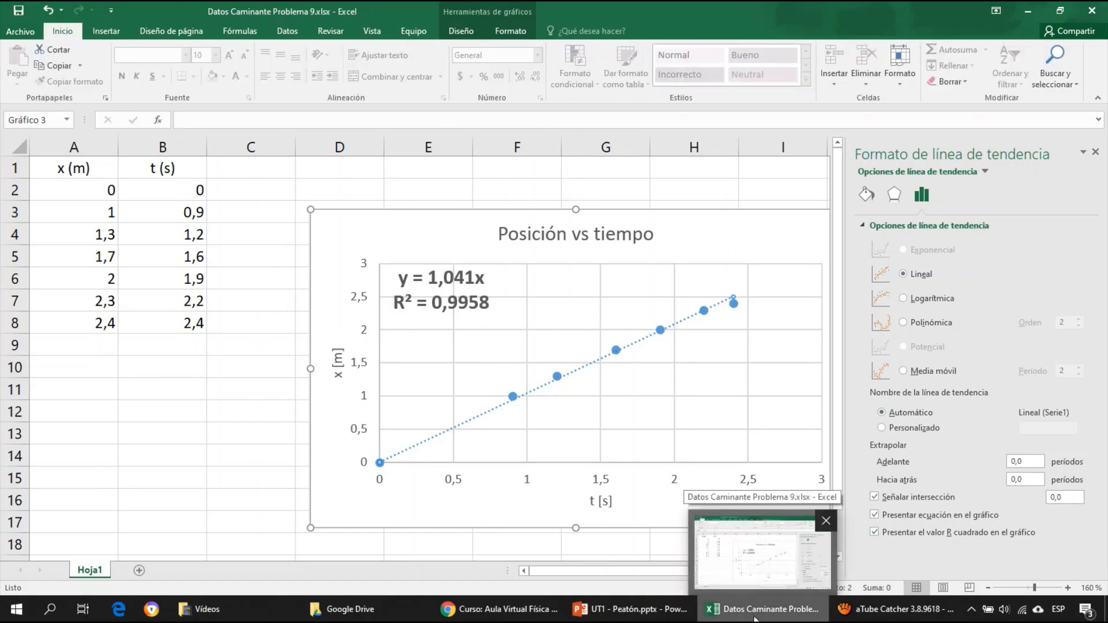